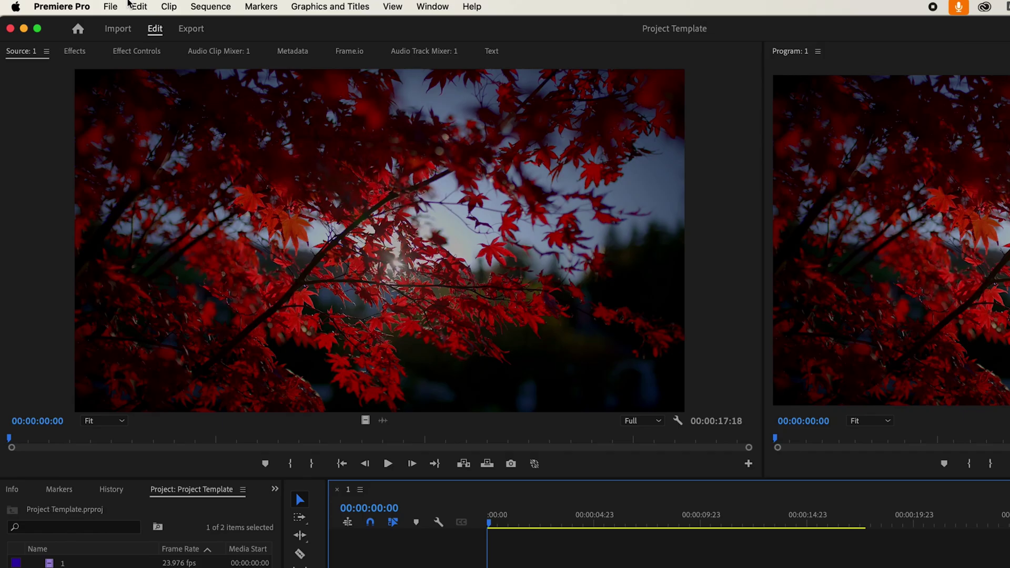
# - Confirm the General project settings renderer stays Mercury Playback Engine GPU Acceleration (Metal)
pyautogui.click(110, 6)
pyautogui.moveTo(213, 451)
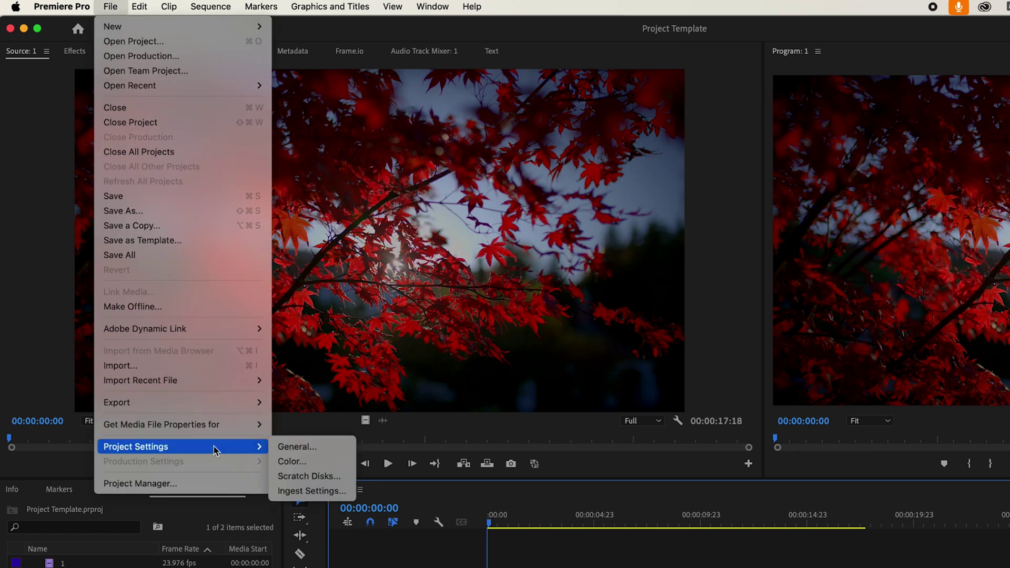
pyautogui.click(314, 447)
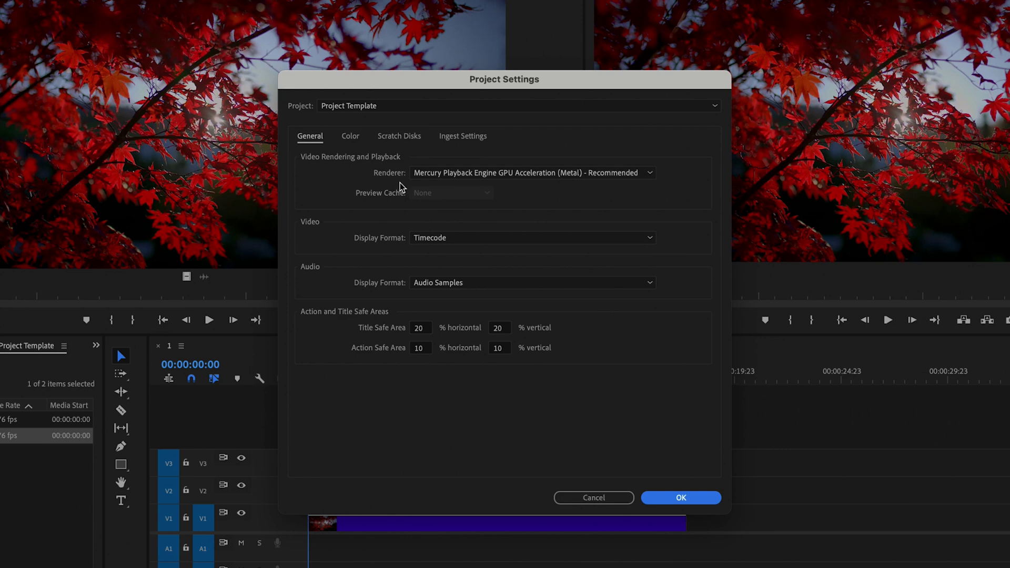
pyautogui.click(416, 177)
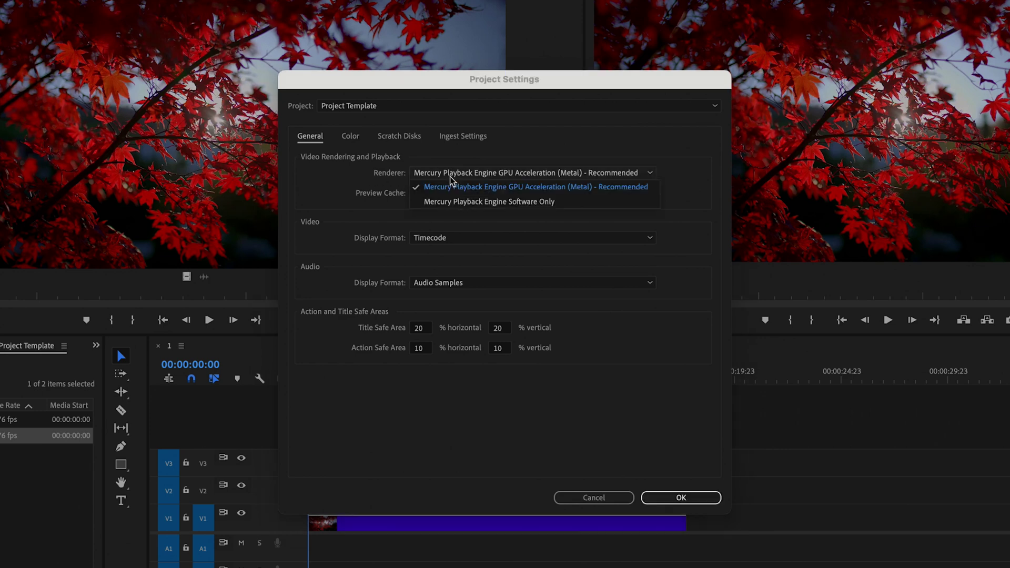
pyautogui.click(552, 190)
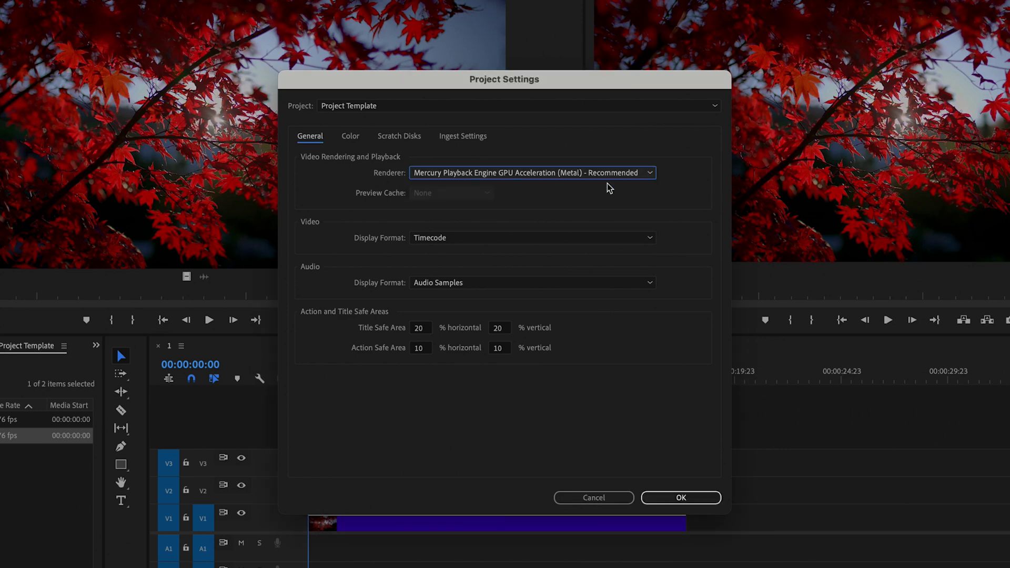
pyautogui.click(692, 502)
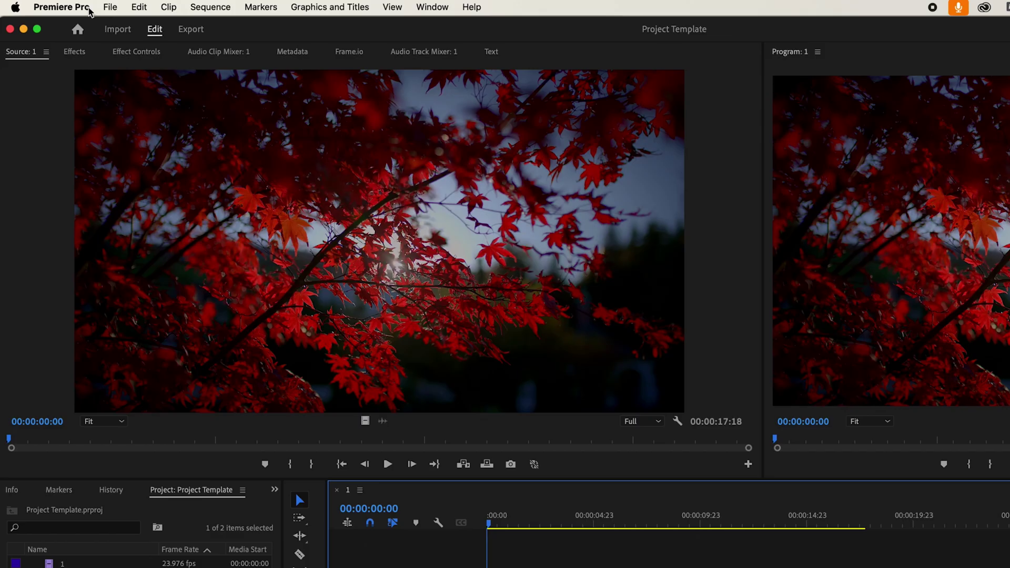
# - Set RAM reserved for other applications to 3 GB, leaving 29 GB for Premiere Pro
pyautogui.click(89, 7)
pyautogui.moveTo(100, 49)
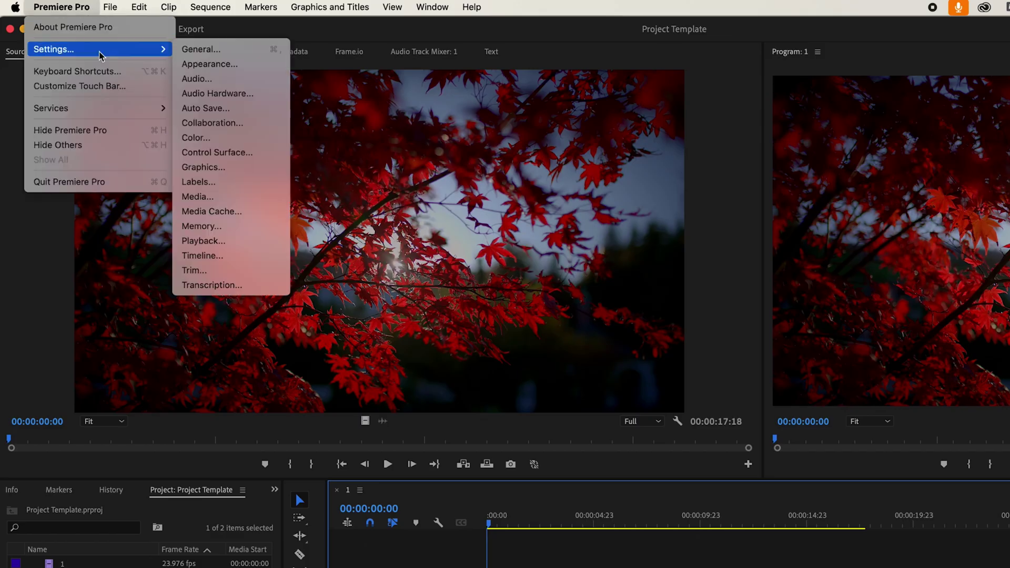
pyautogui.click(240, 226)
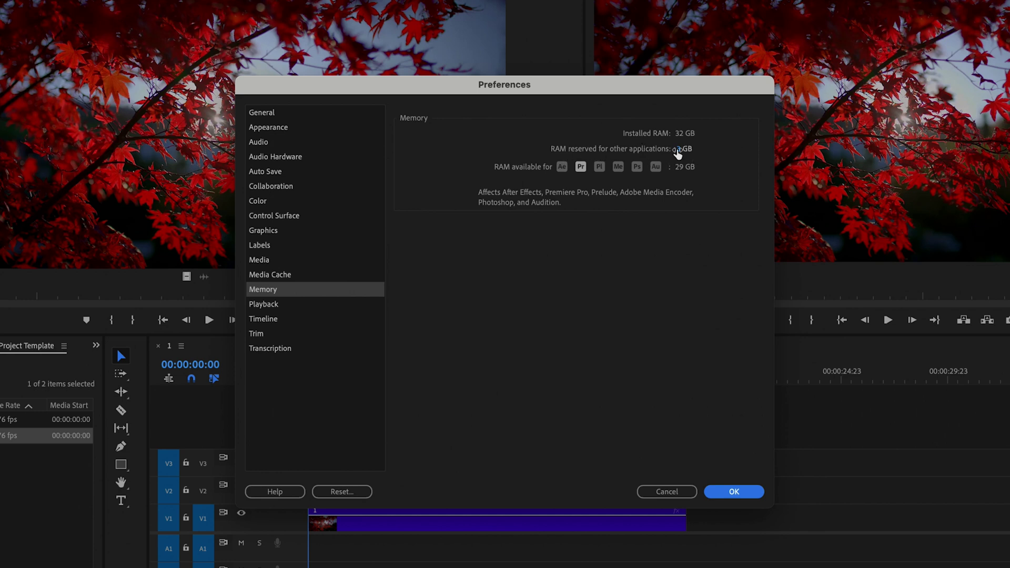
pyautogui.click(677, 151)
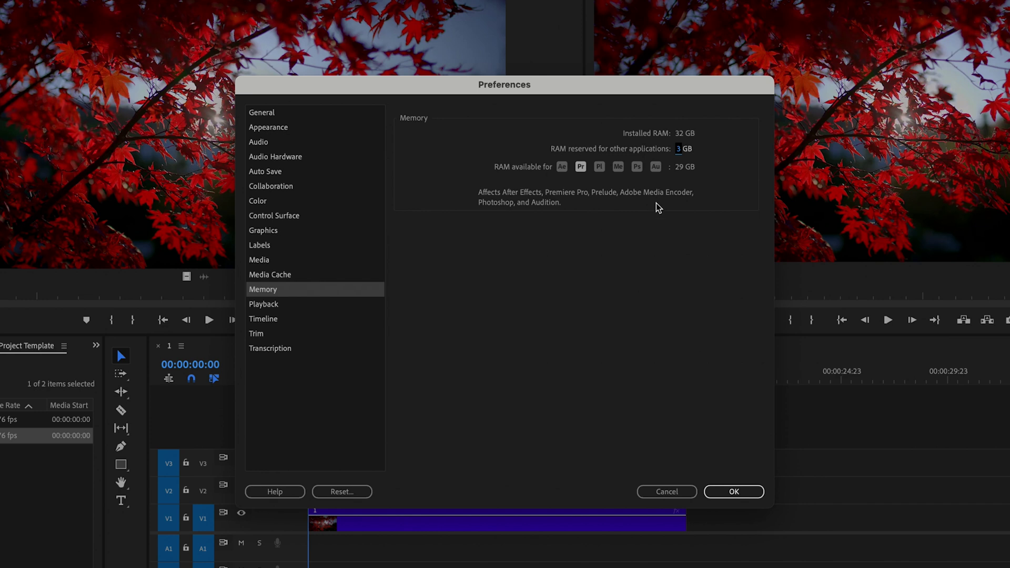
pyautogui.click(707, 488)
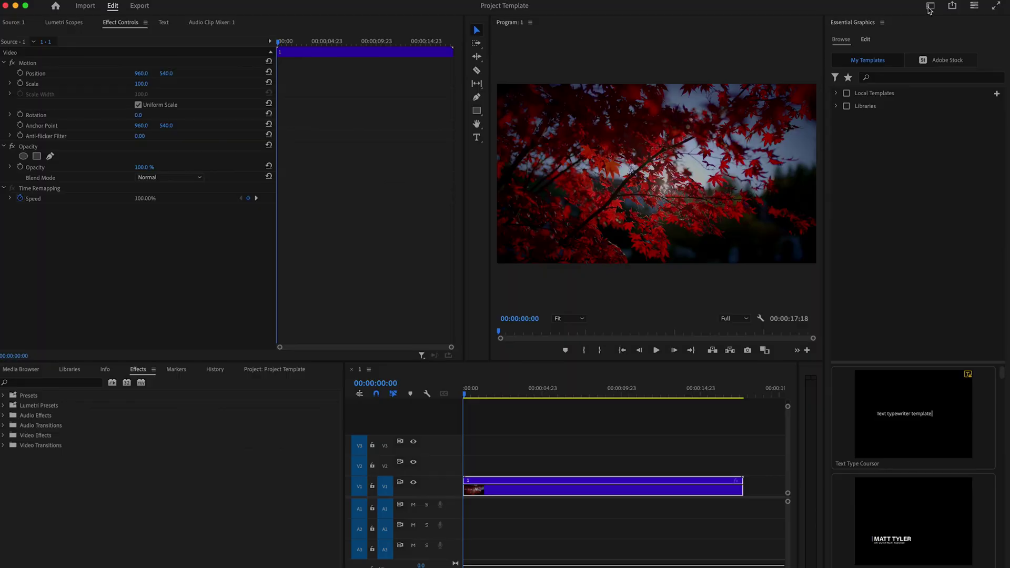
# - Close the Essential Graphics panel and change from Captions and Graphics to the Editing workspace
pyautogui.click(931, 9)
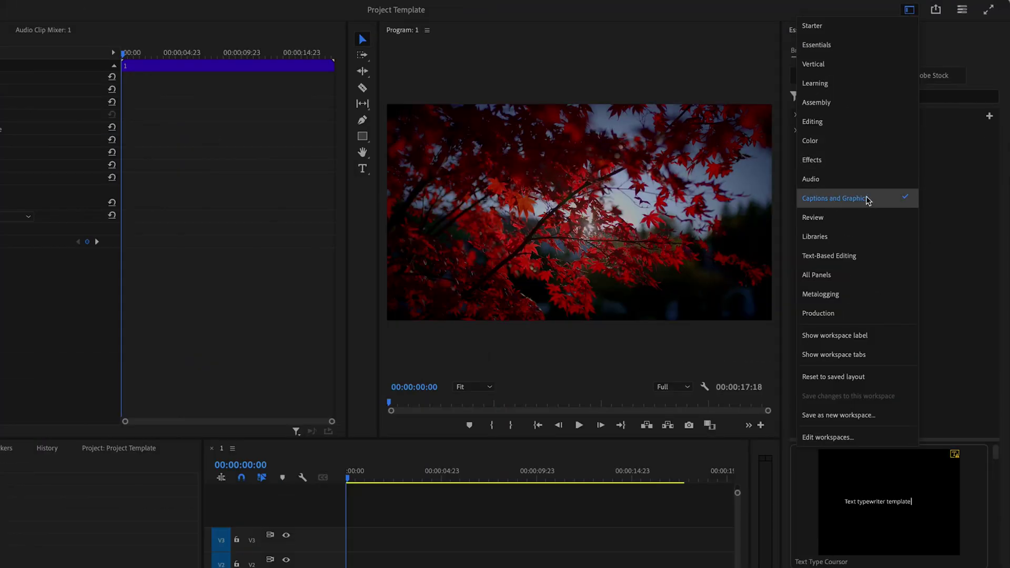
pyautogui.click(753, 60)
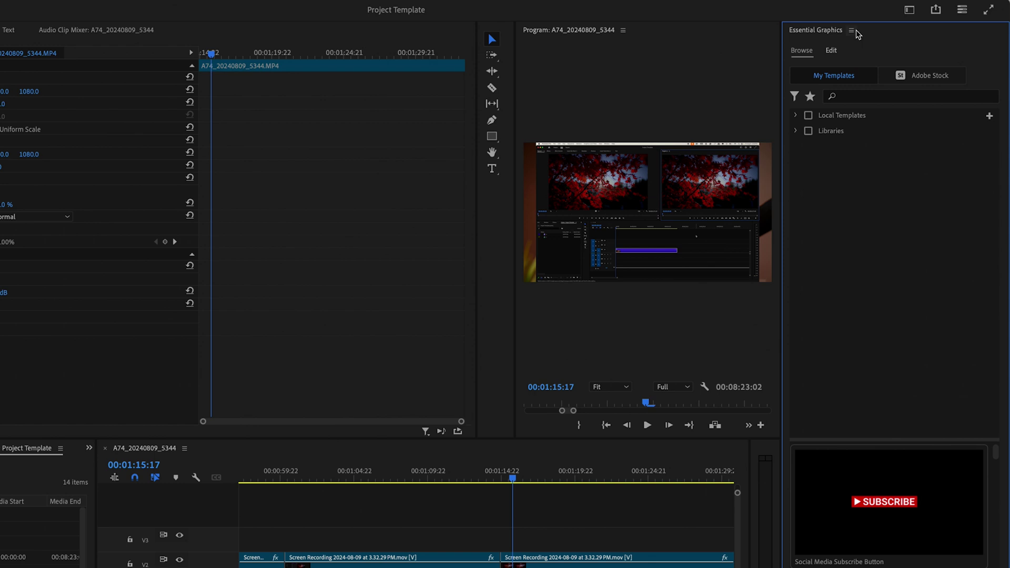
pyautogui.click(851, 30)
pyautogui.click(865, 40)
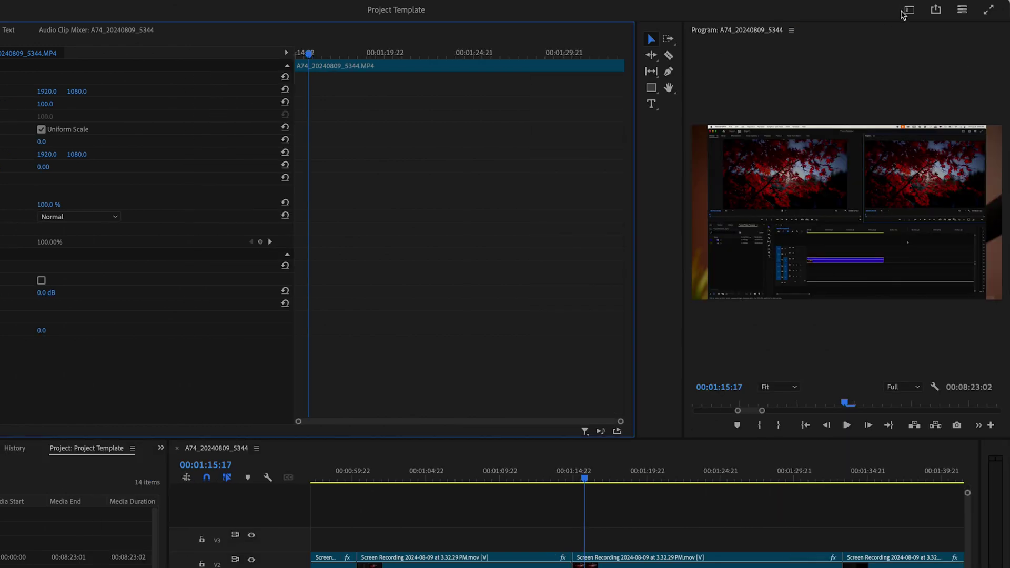
pyautogui.click(902, 13)
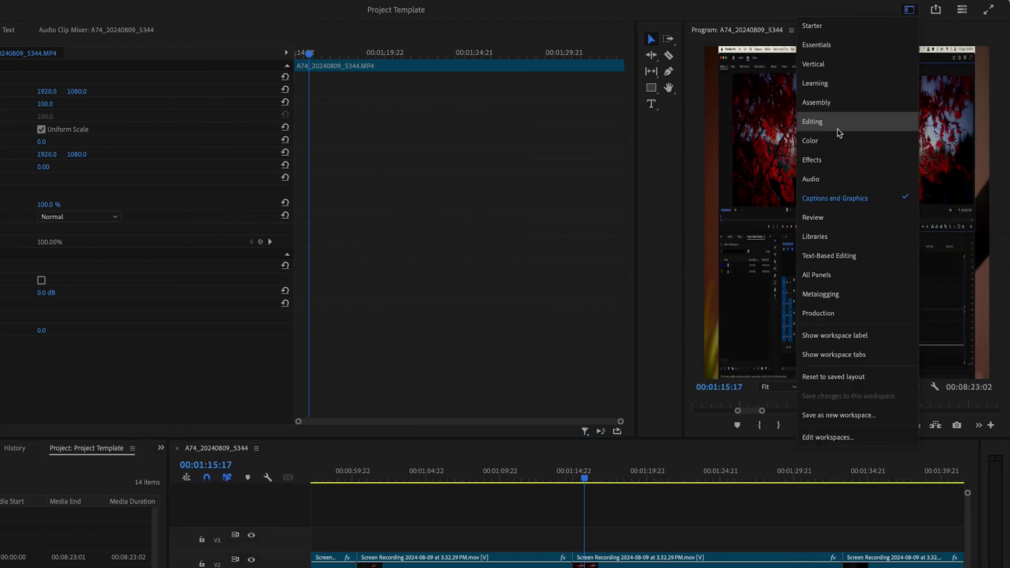
pyautogui.click(837, 128)
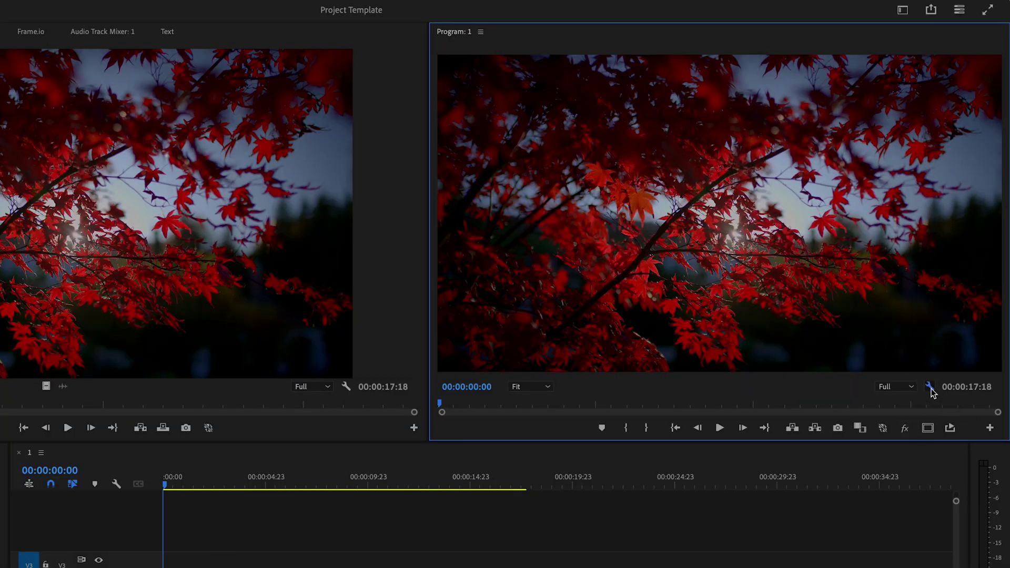
# - Disable High Quality Playback, set Program monitor resolution from Full to 1/4, and play the sequence
pyautogui.click(929, 388)
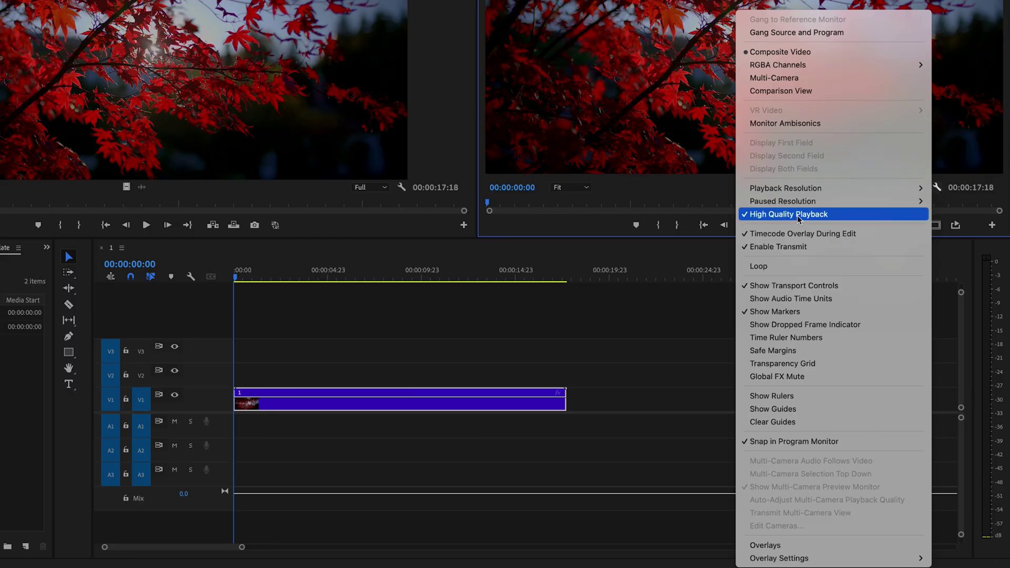
pyautogui.click(798, 216)
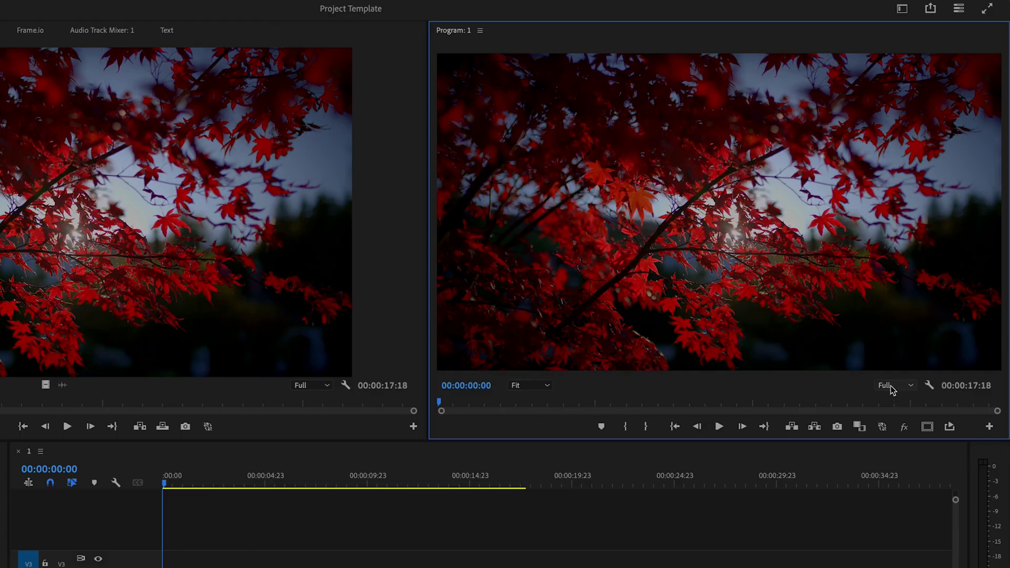
pyautogui.click(891, 386)
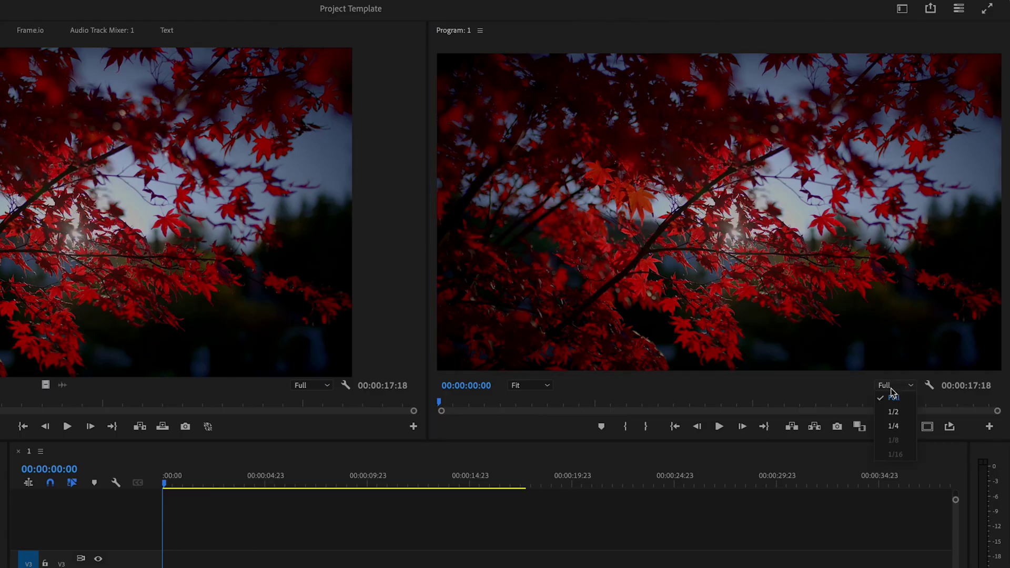
pyautogui.click(893, 426)
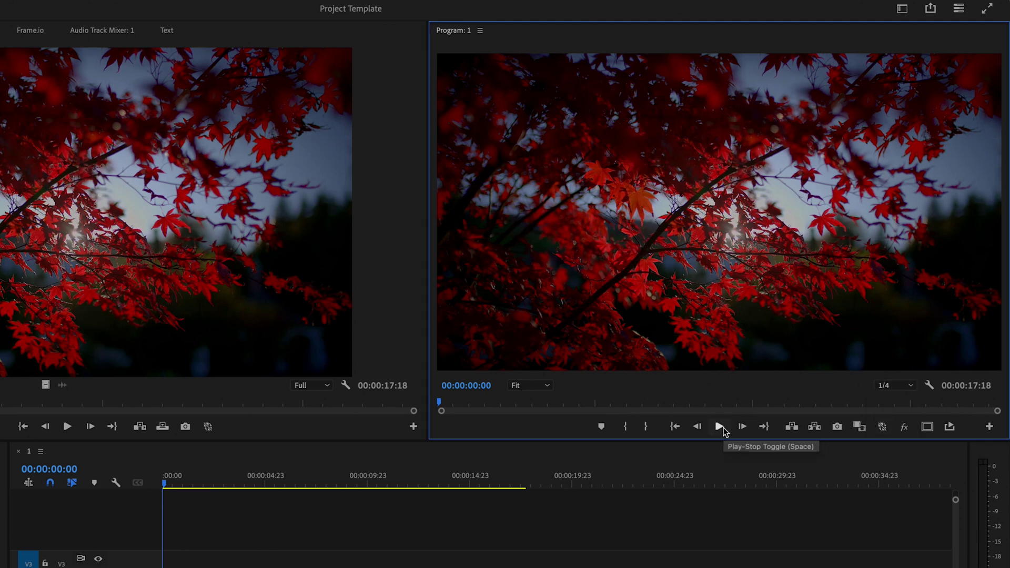
pyautogui.click(721, 427)
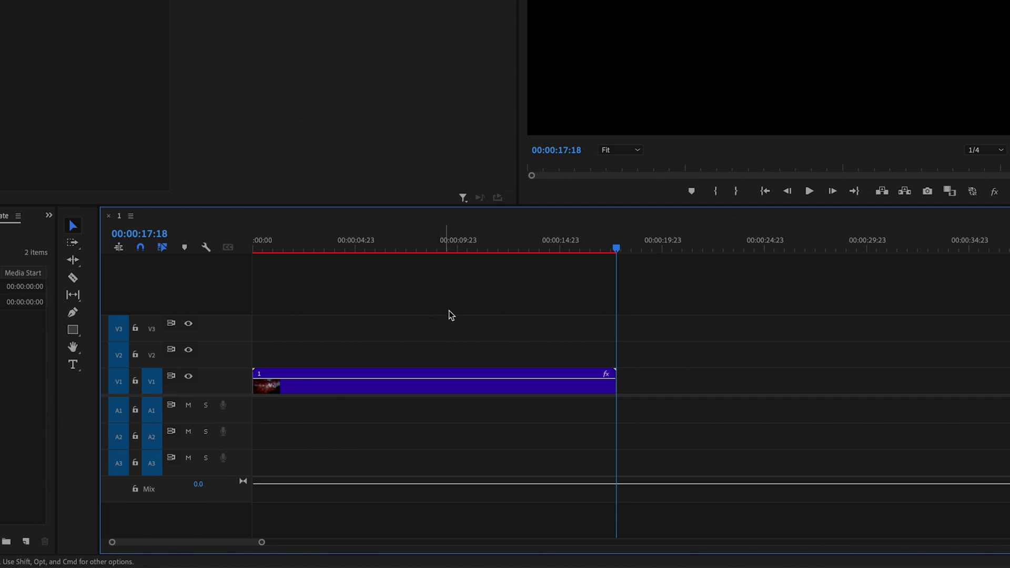
# - Mark in at 00:00:00:00 and out at 00:00:17:18, then render In to Out
pyautogui.moveTo(611, 251); pyautogui.dragTo(233, 263)
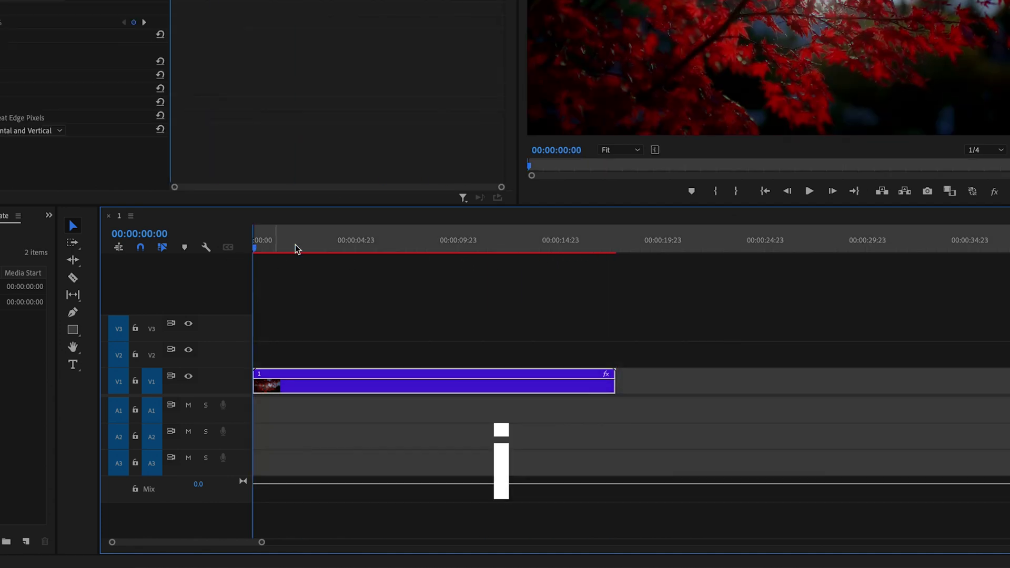
pyautogui.moveTo(396, 247); pyautogui.dragTo(615, 257)
pyautogui.press('o')
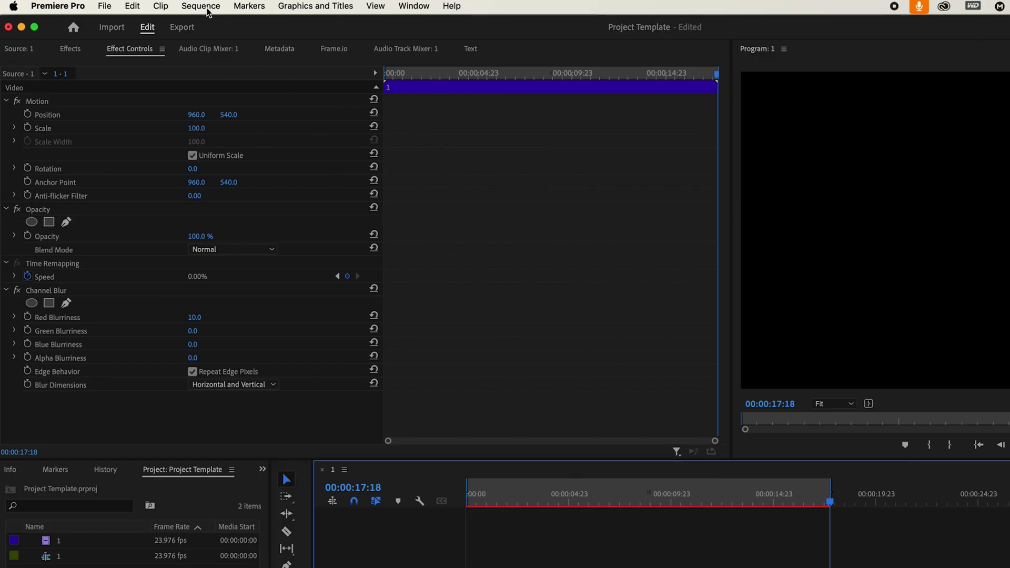
pyautogui.click(207, 12)
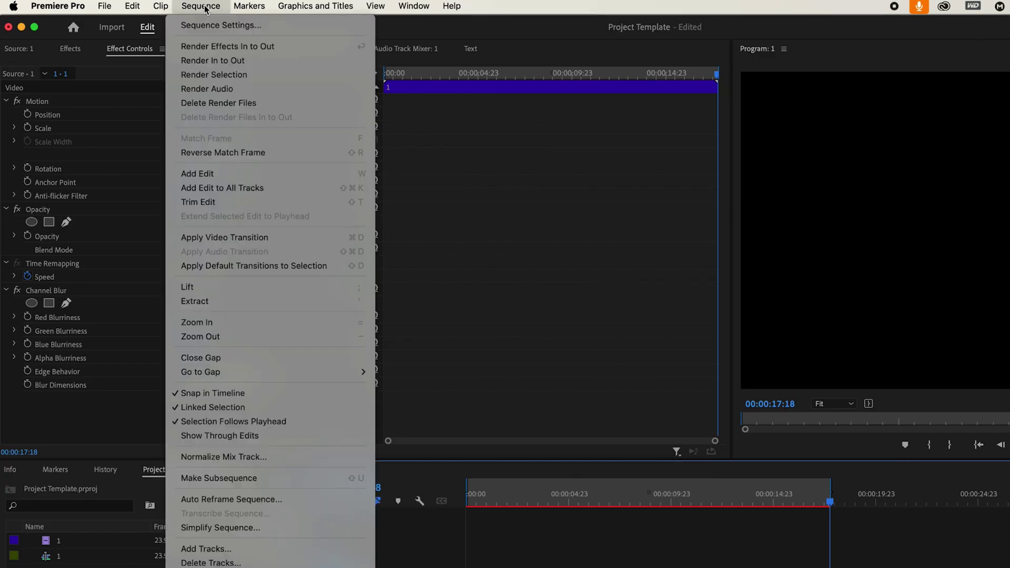
pyautogui.click(236, 62)
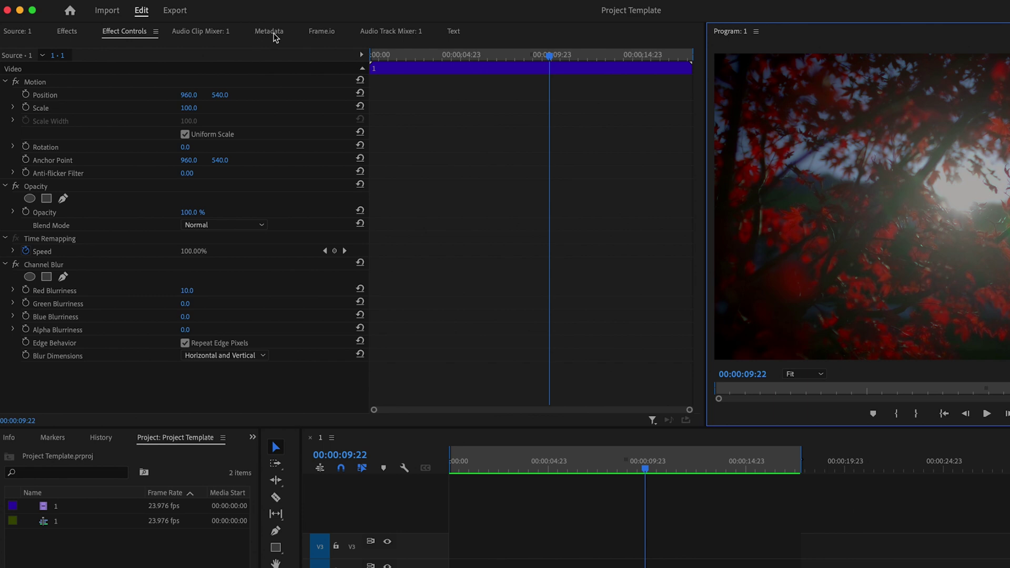
# - Close the Audio Clip Mixer, Metadata and Frame.io panels
pyautogui.click(210, 34)
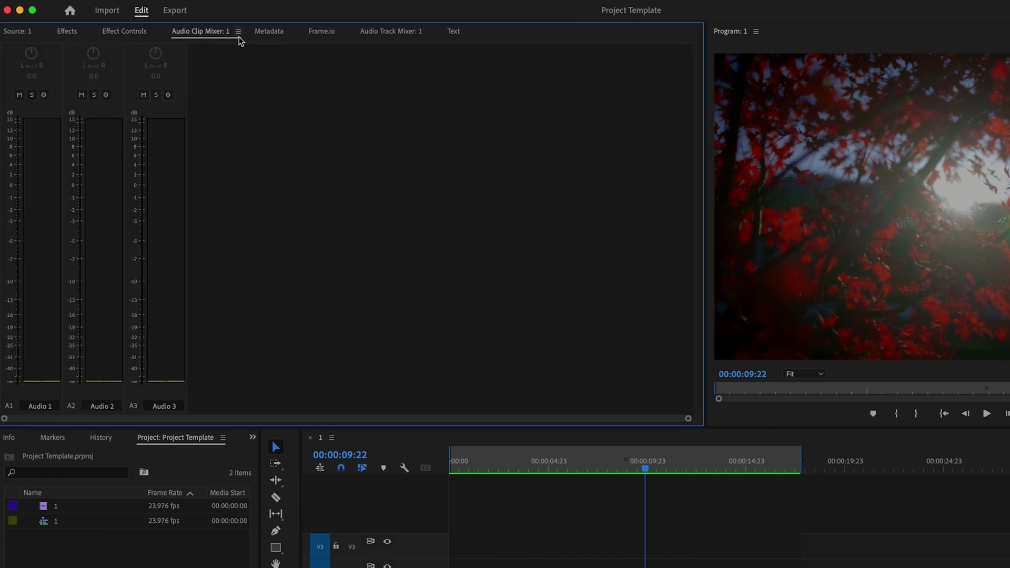
pyautogui.click(238, 32)
pyautogui.click(240, 40)
pyautogui.click(245, 33)
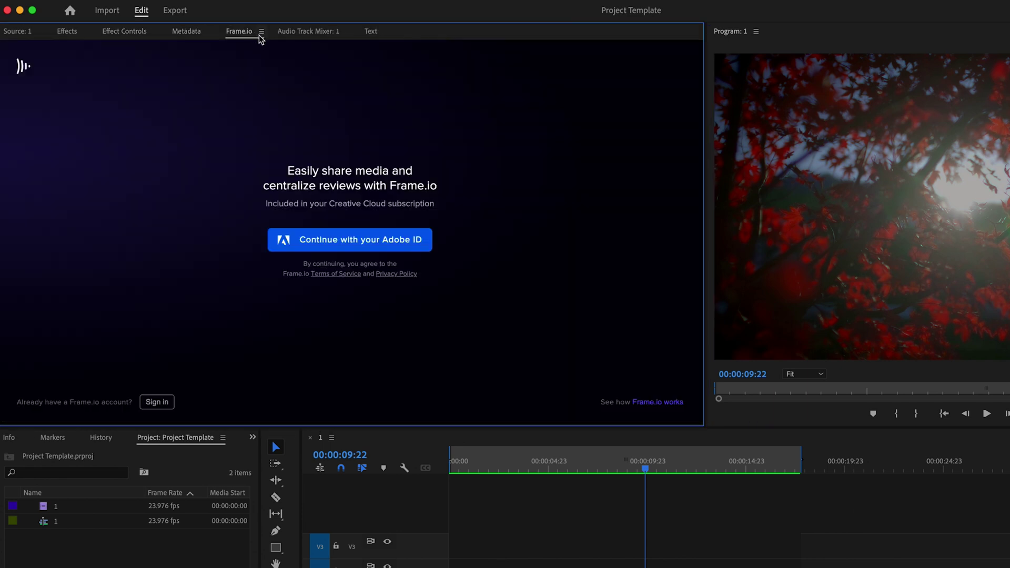
pyautogui.click(260, 32)
pyautogui.click(269, 40)
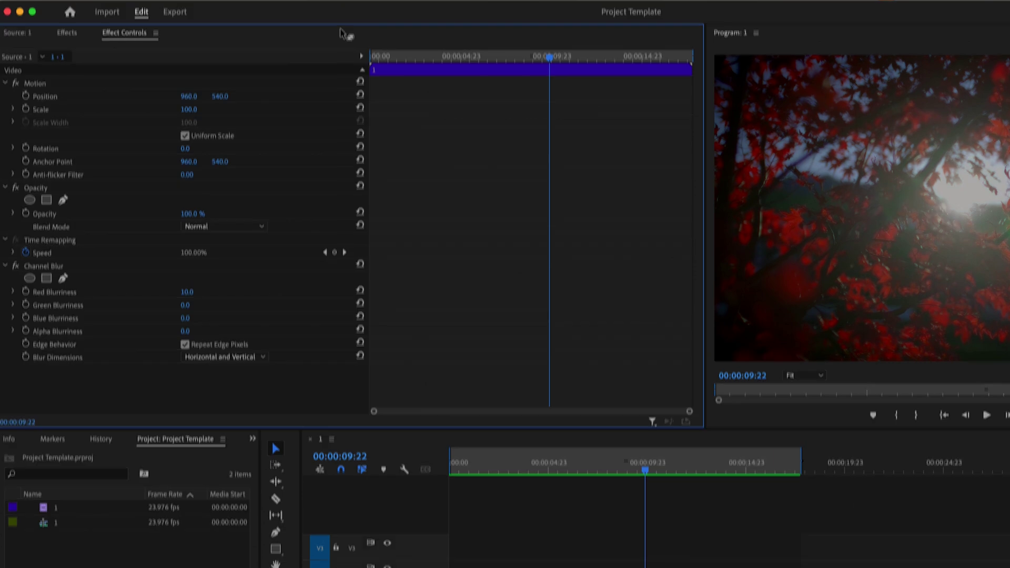
pyautogui.click(398, 7)
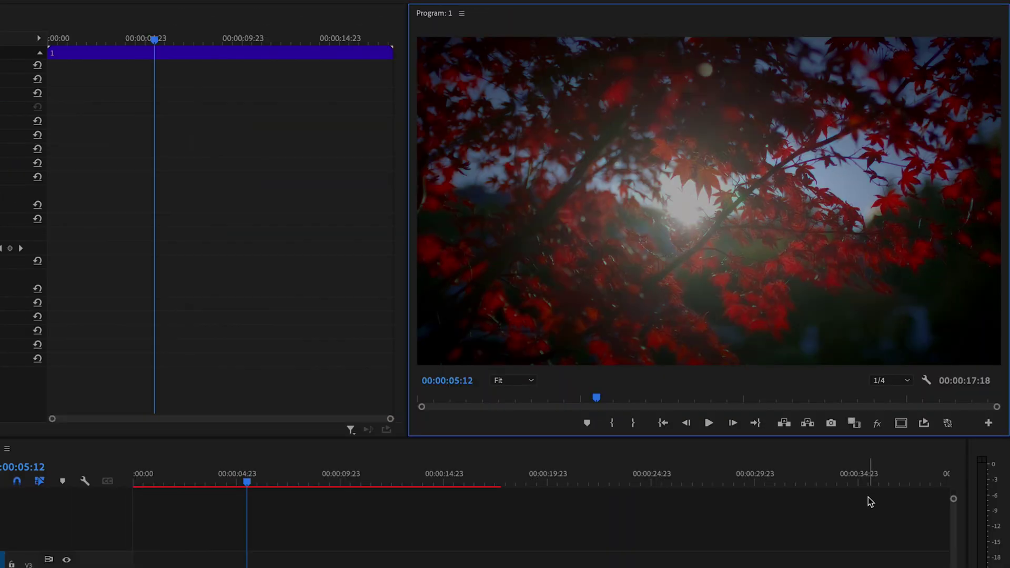
# - Turn on Global FX Mute and add its button to the Program monitor transport bar
pyautogui.click(876, 428)
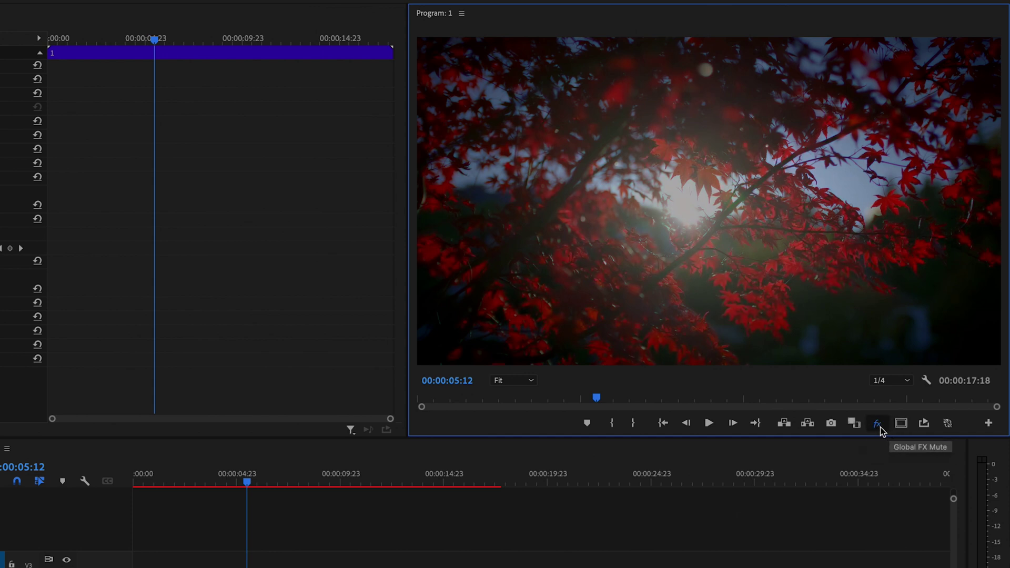
pyautogui.click(988, 422)
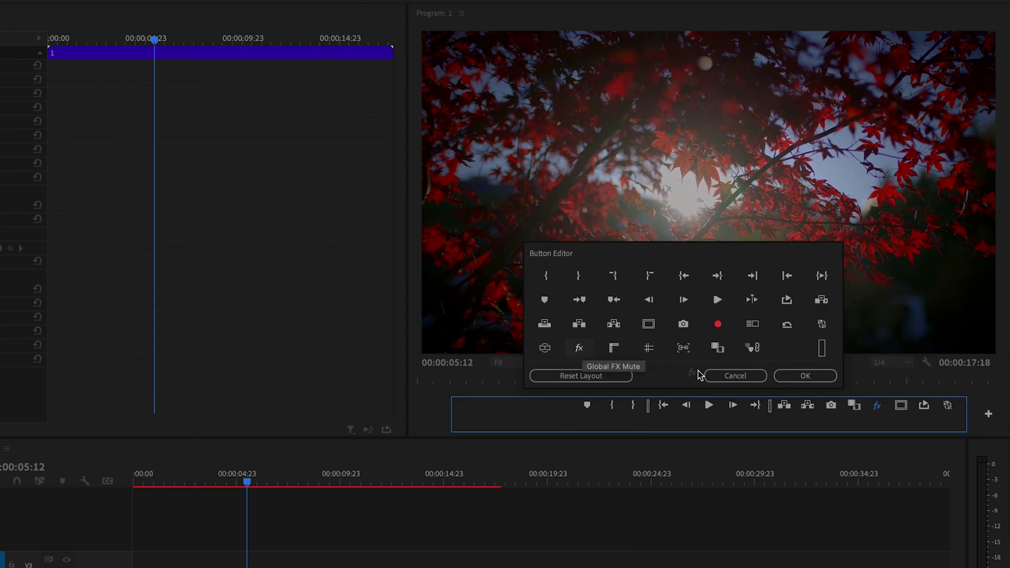
pyautogui.moveTo(579, 348); pyautogui.dragTo(886, 406)
pyautogui.click(819, 378)
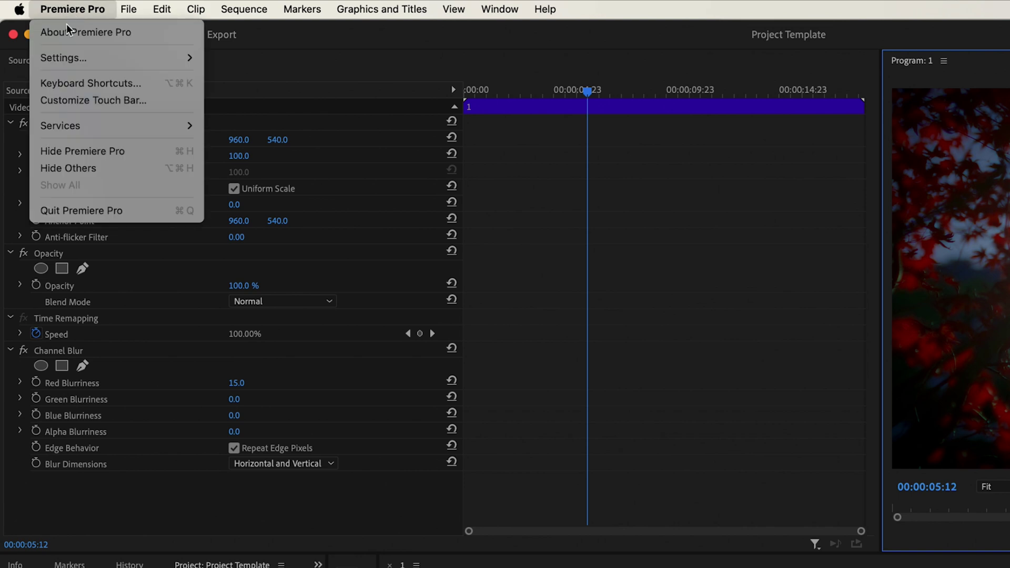
# - Delete the unused media cache files from the Media Cache preferences
pyautogui.moveTo(91, 59)
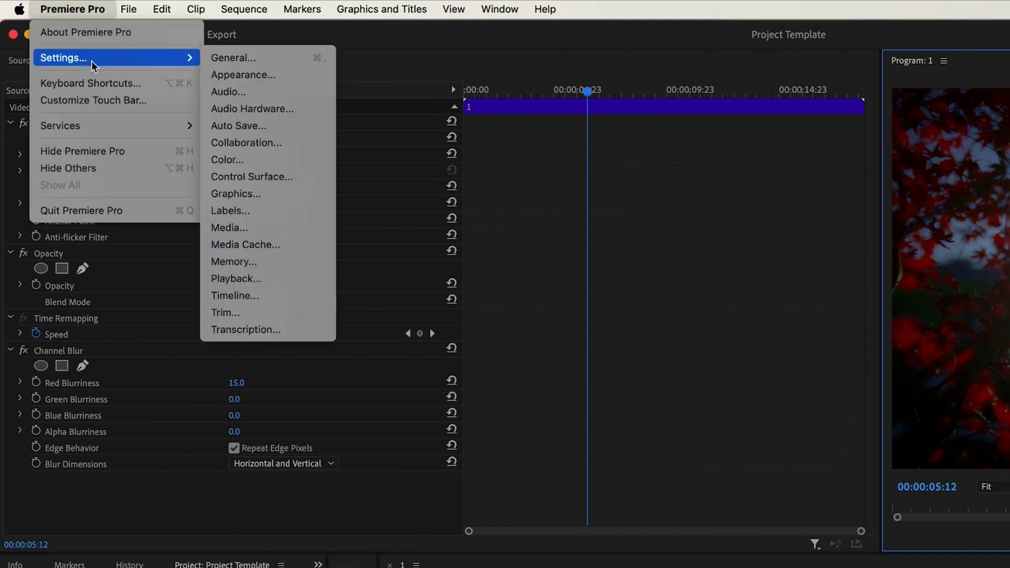
pyautogui.click(295, 243)
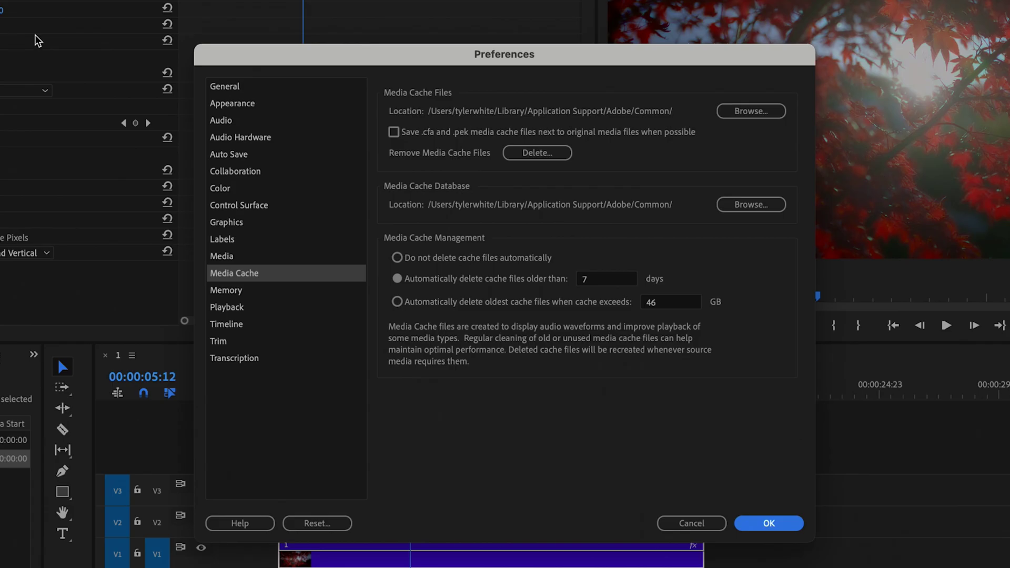
pyautogui.click(557, 154)
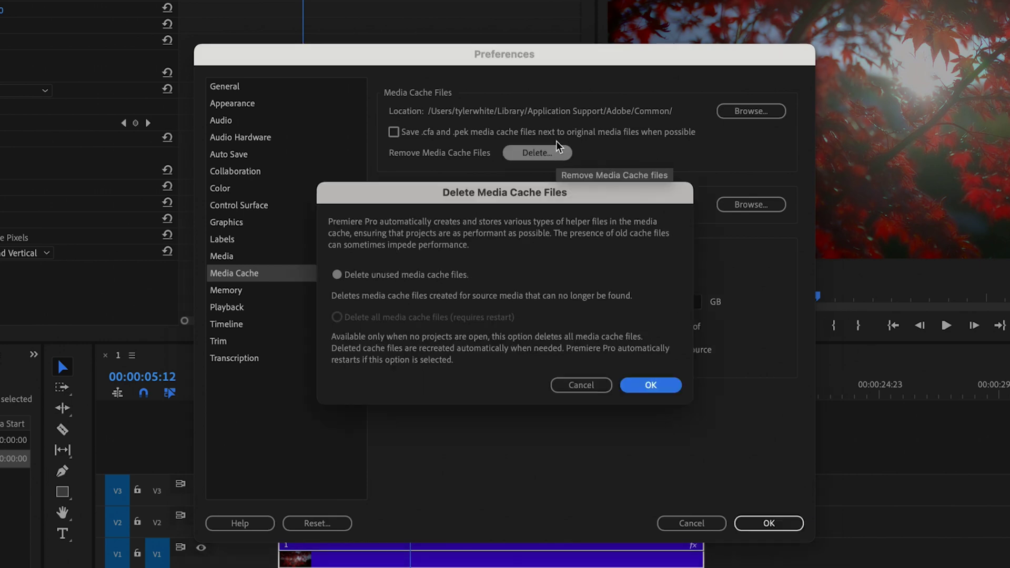
pyautogui.click(635, 386)
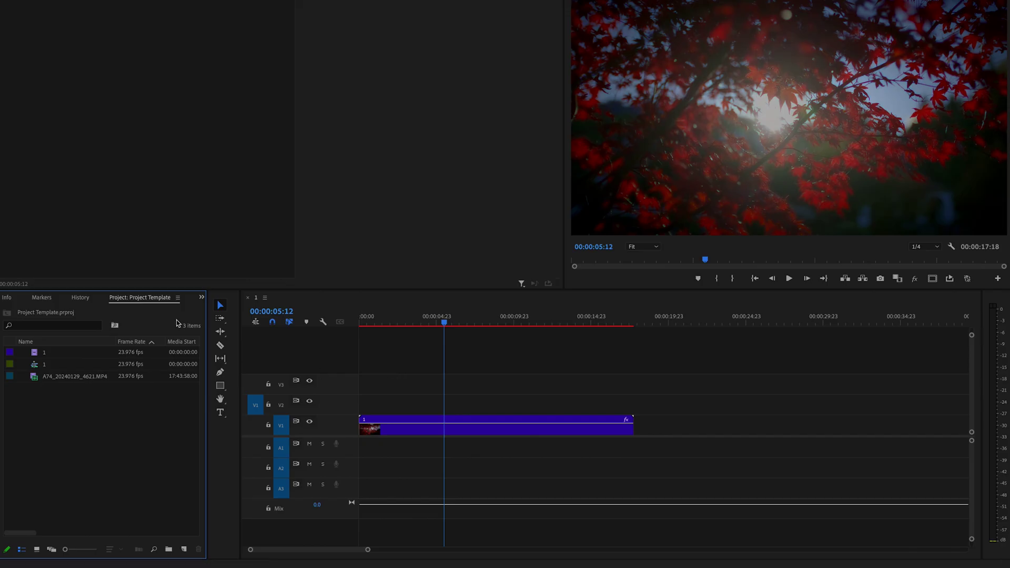
# - Select sequence 1 and A74_20240129_4621.MP4 and bring up Create Proxies
pyautogui.click(62, 299)
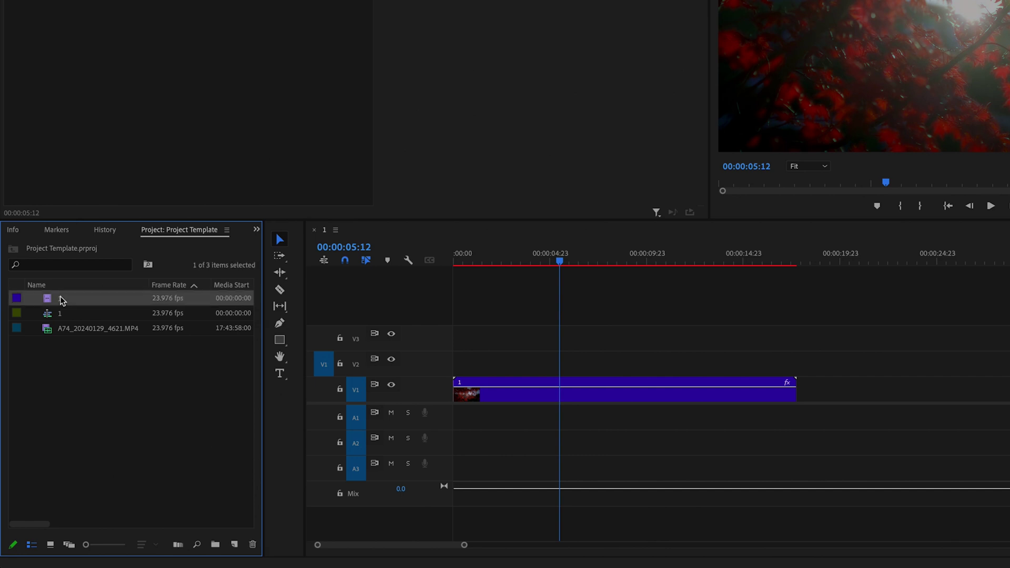
pyautogui.keyDown('ctrl'); pyautogui.click(62, 331); pyautogui.keyUp('ctrl')
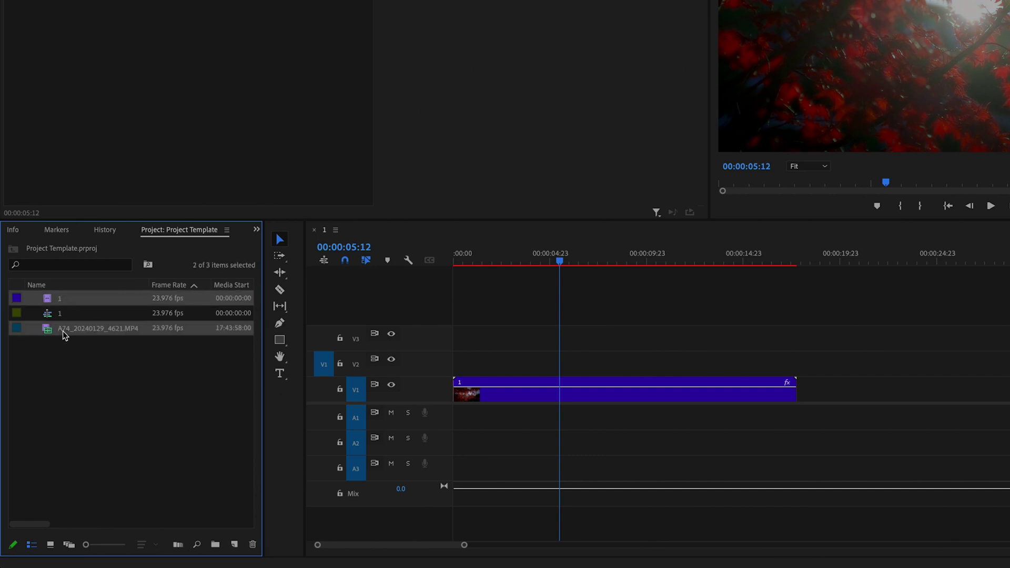
pyautogui.rightClick(62, 330)
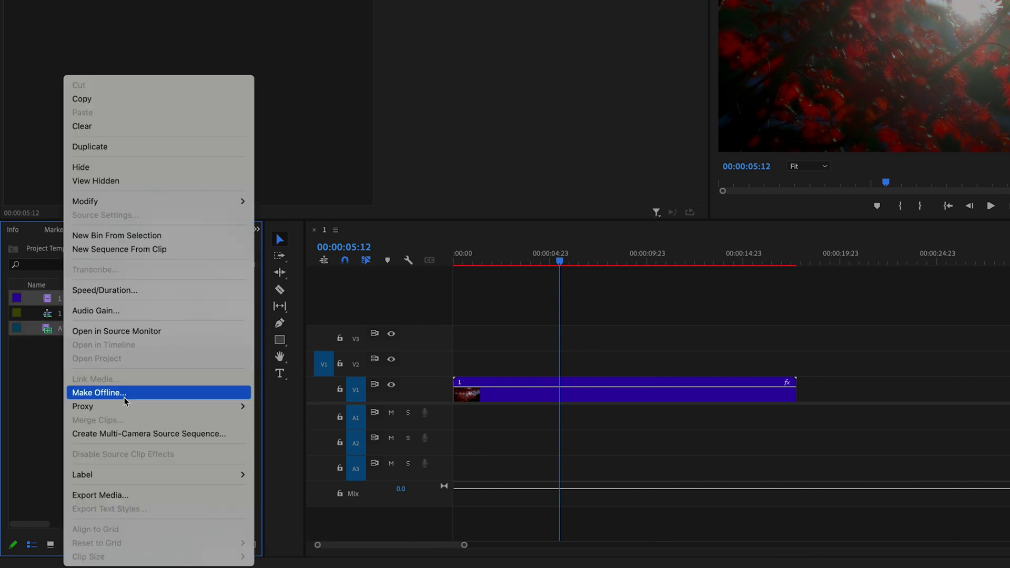
pyautogui.moveTo(129, 407)
pyautogui.click(287, 412)
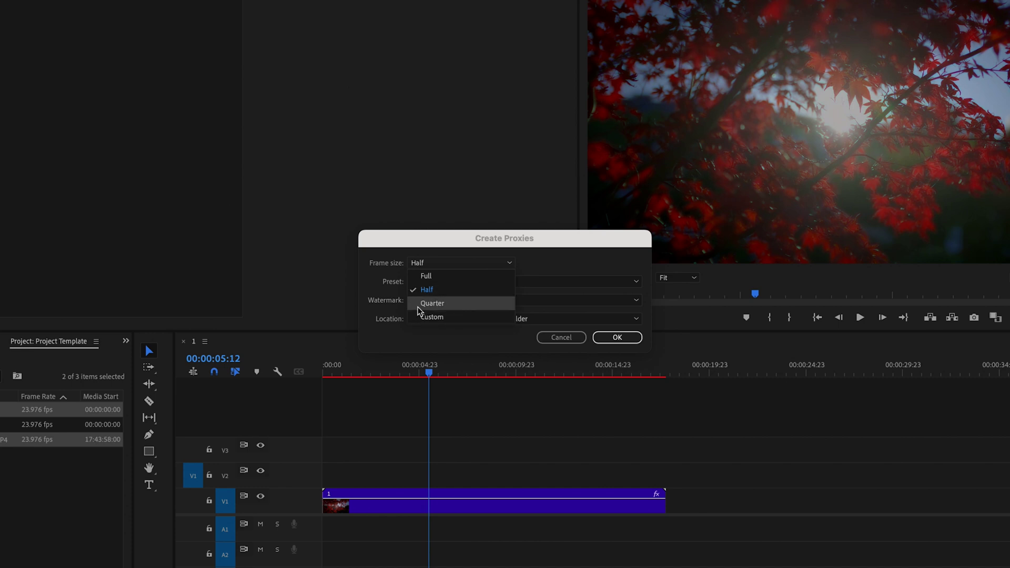
# - Create Half-size proxies with the H.264 MP4 Proxy preset, stored next to the original media
pyautogui.click(509, 263)
pyautogui.click(483, 284)
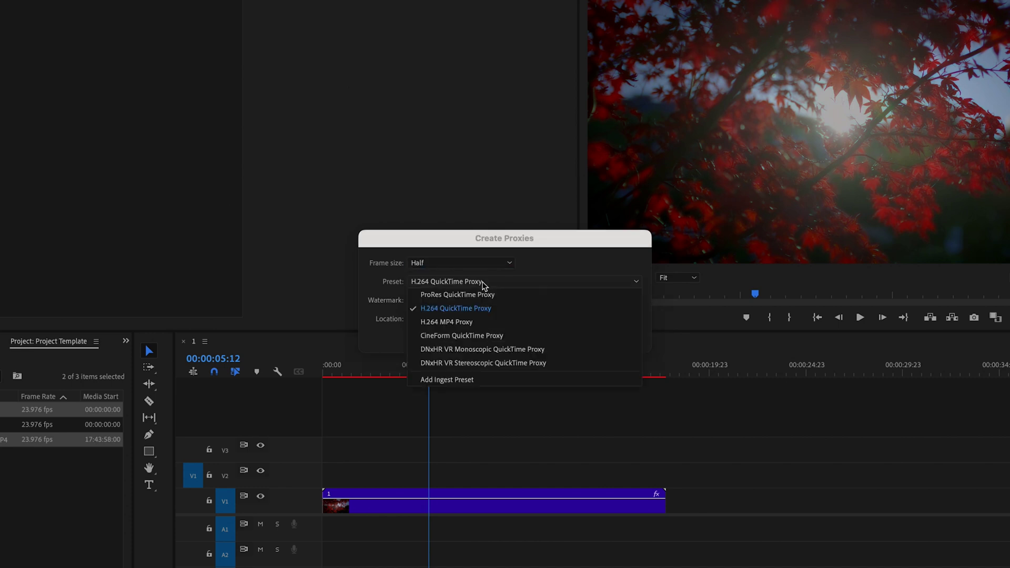
pyautogui.click(446, 323)
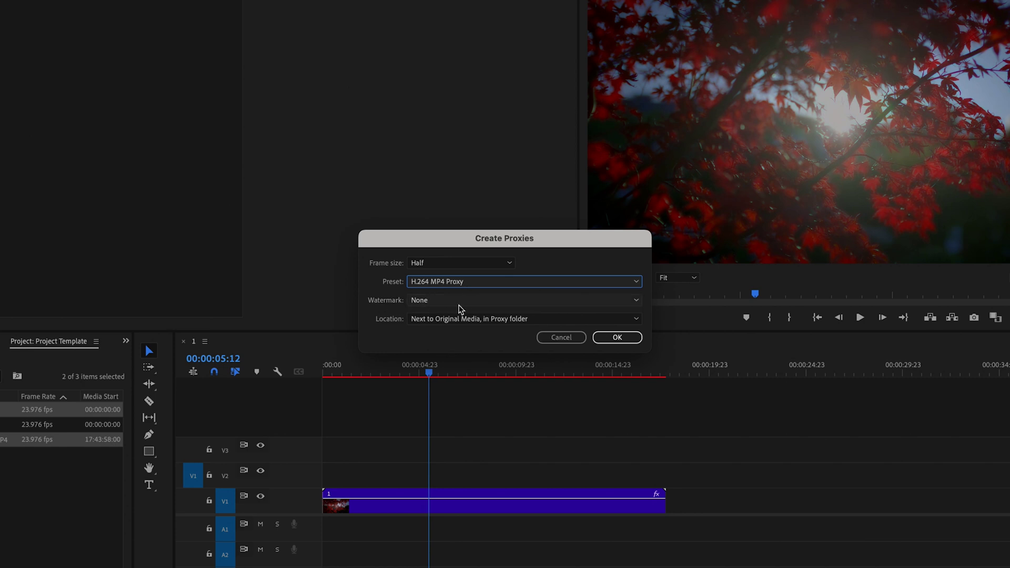
pyautogui.click(425, 320)
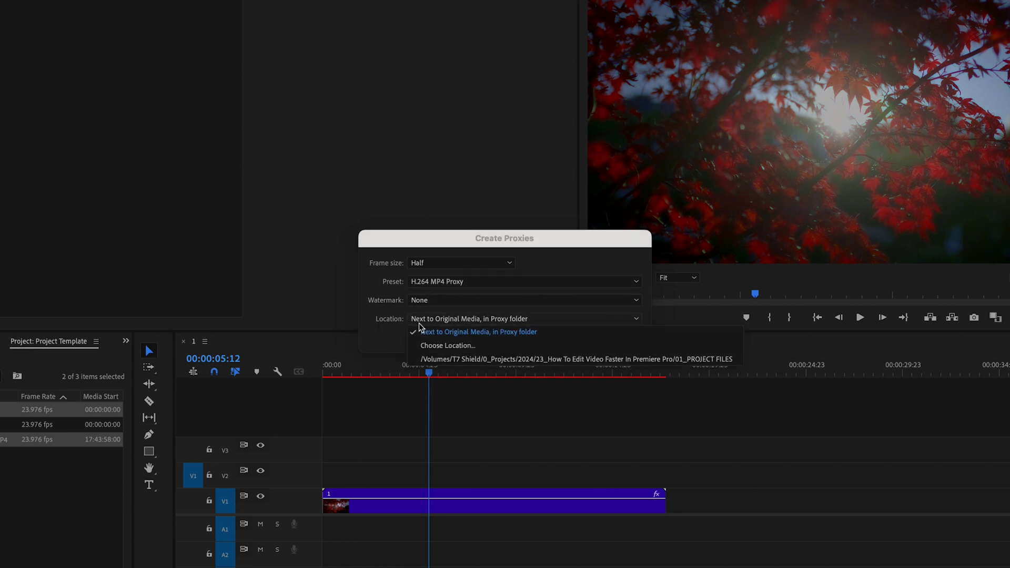
pyautogui.click(391, 329)
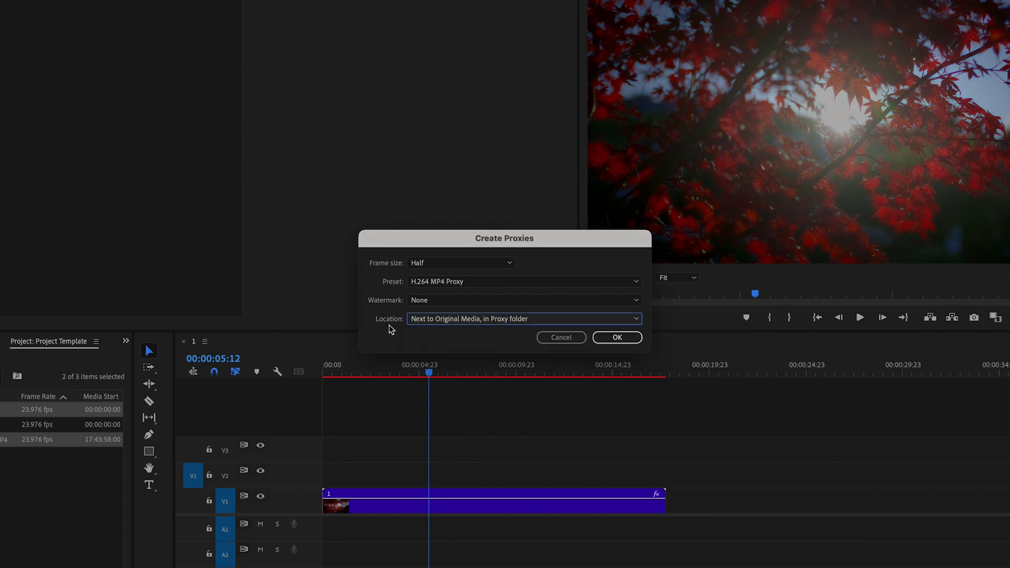
pyautogui.click(615, 338)
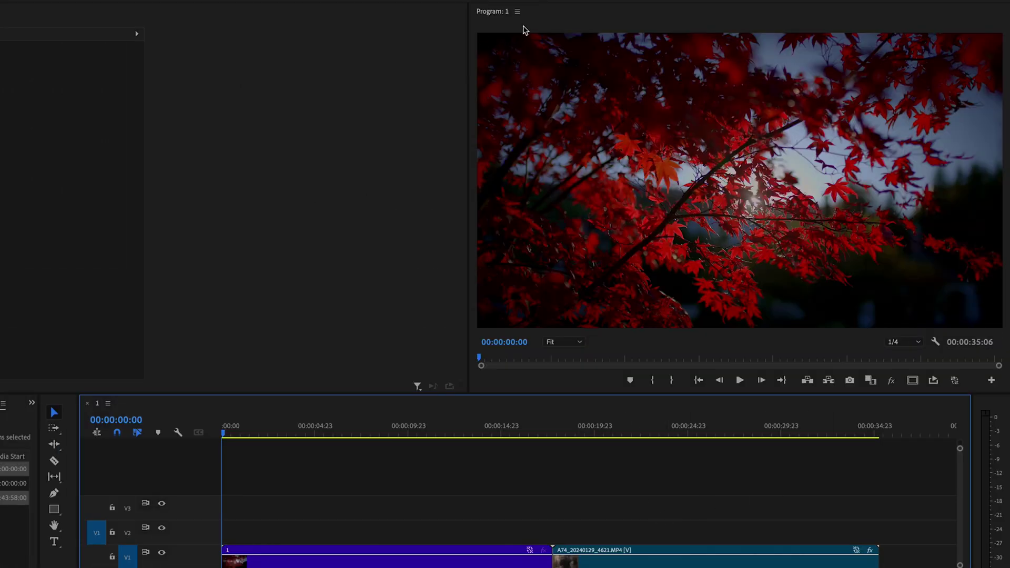
# - Add the Toggle Proxies button, switch proxies on and off, play the sequence, and go to Export
pyautogui.click(955, 381)
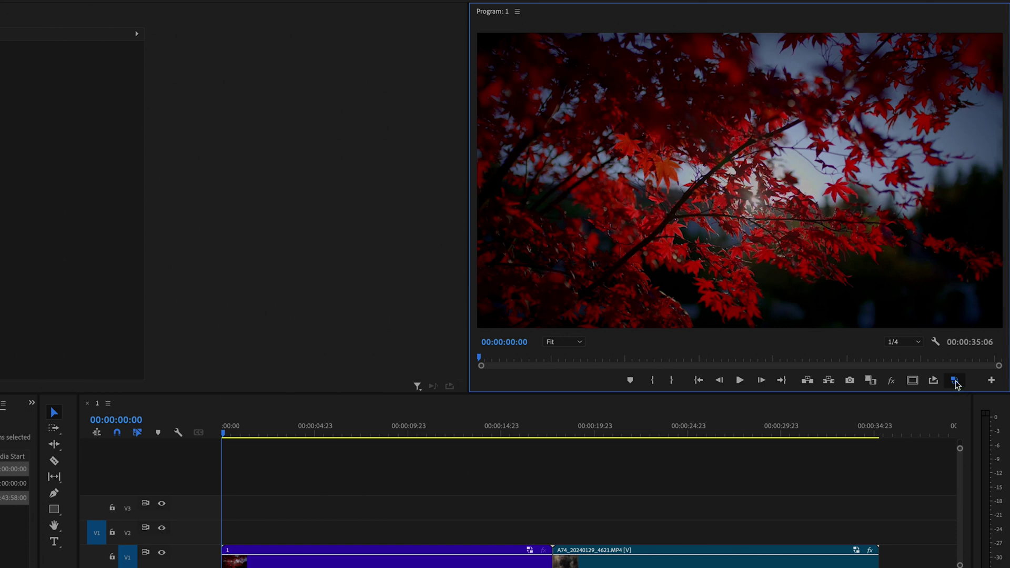
pyautogui.click(992, 381)
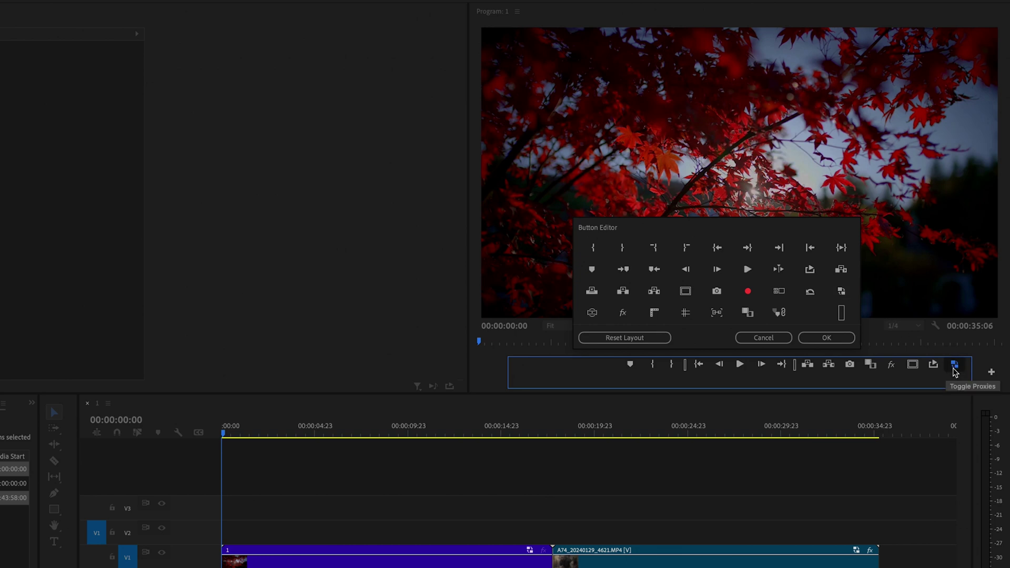
pyautogui.click(826, 337)
pyautogui.click(954, 380)
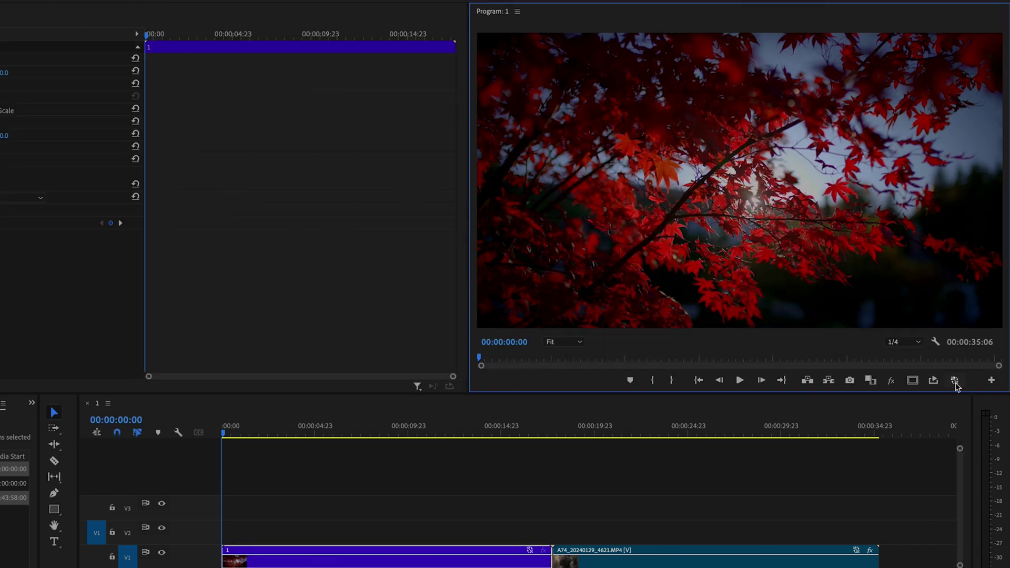
pyautogui.press('space')
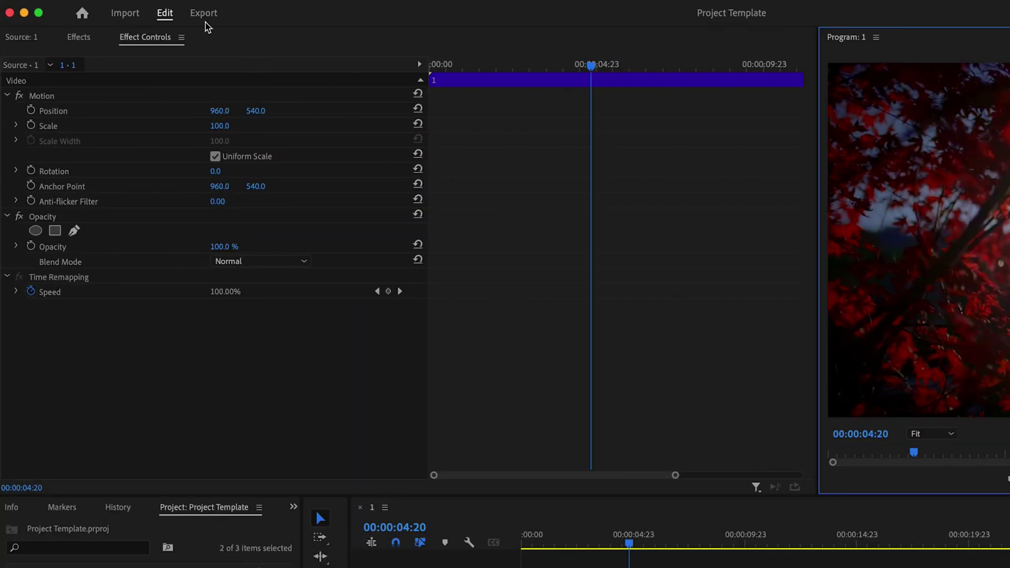
pyautogui.click(204, 14)
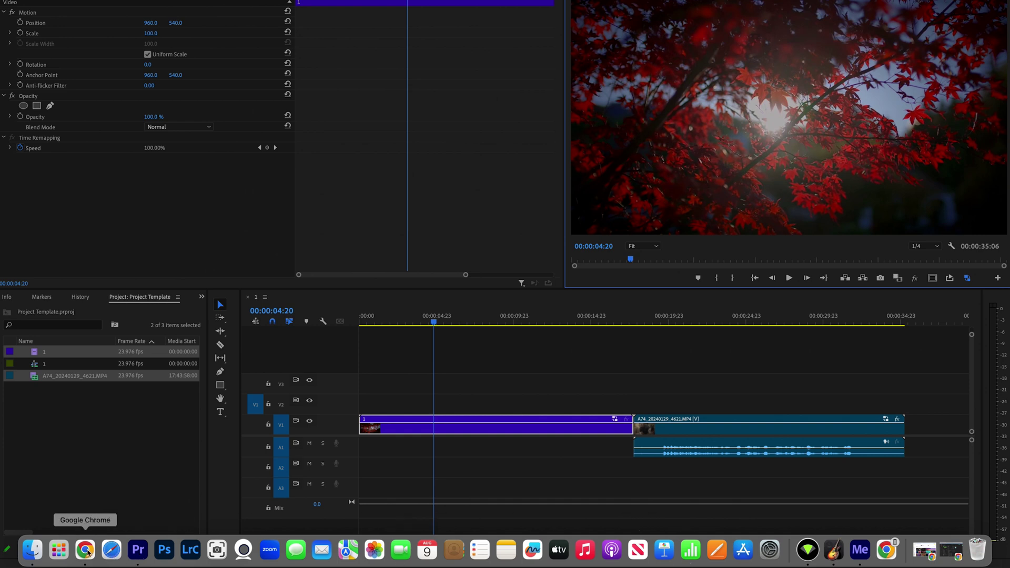
# - Deselect the project items, then quit Google Chrome and Media Encoder from their Dock menus
pyautogui.click(158, 521)
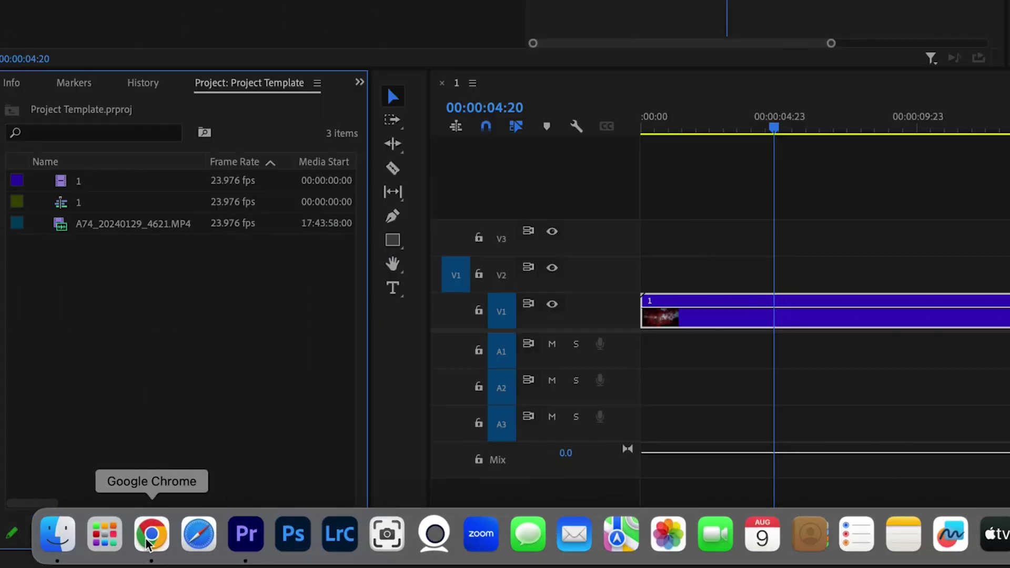
pyautogui.rightClick(85, 549)
pyautogui.click(159, 476)
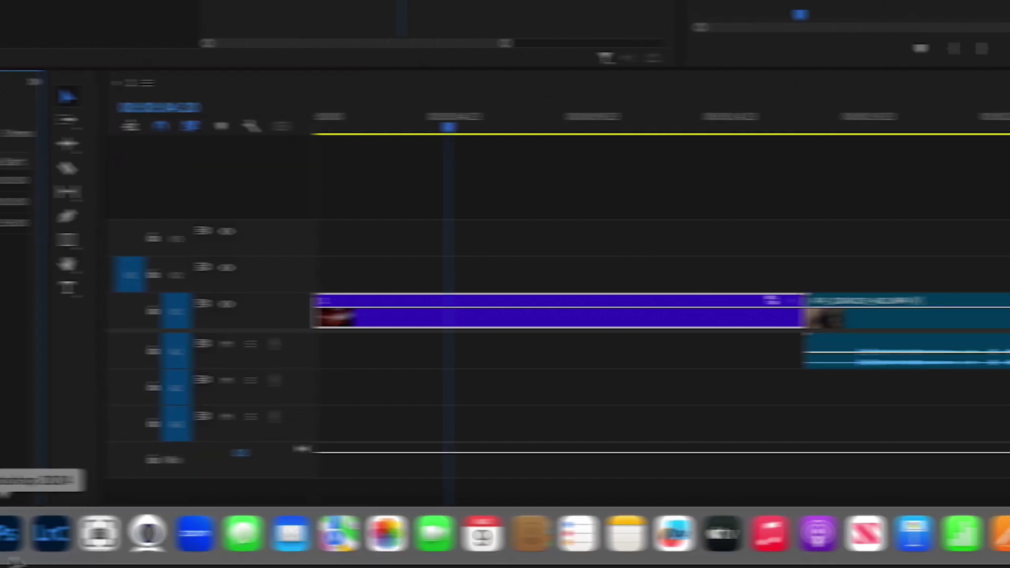
pyautogui.rightClick(861, 556)
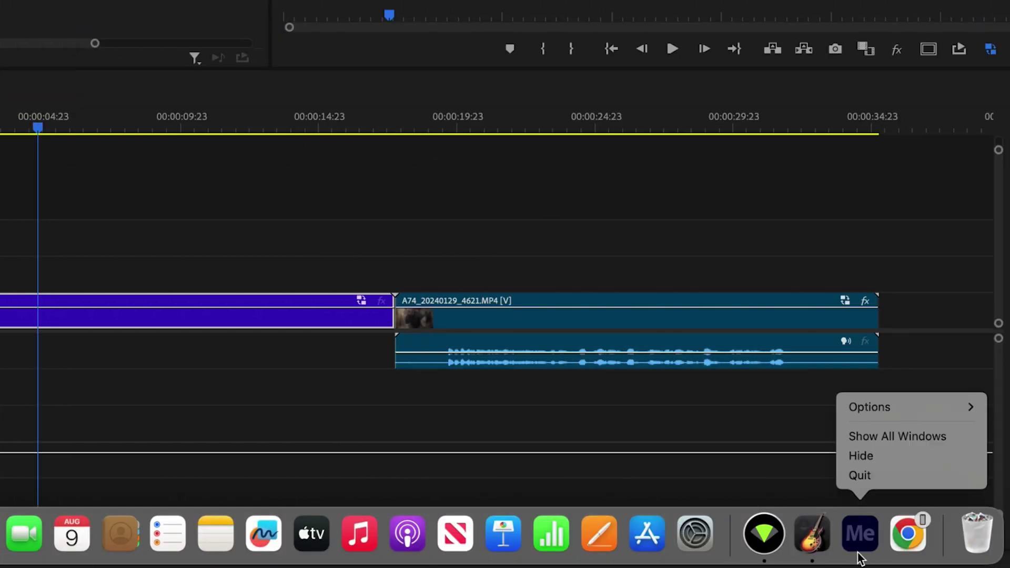
pyautogui.click(865, 480)
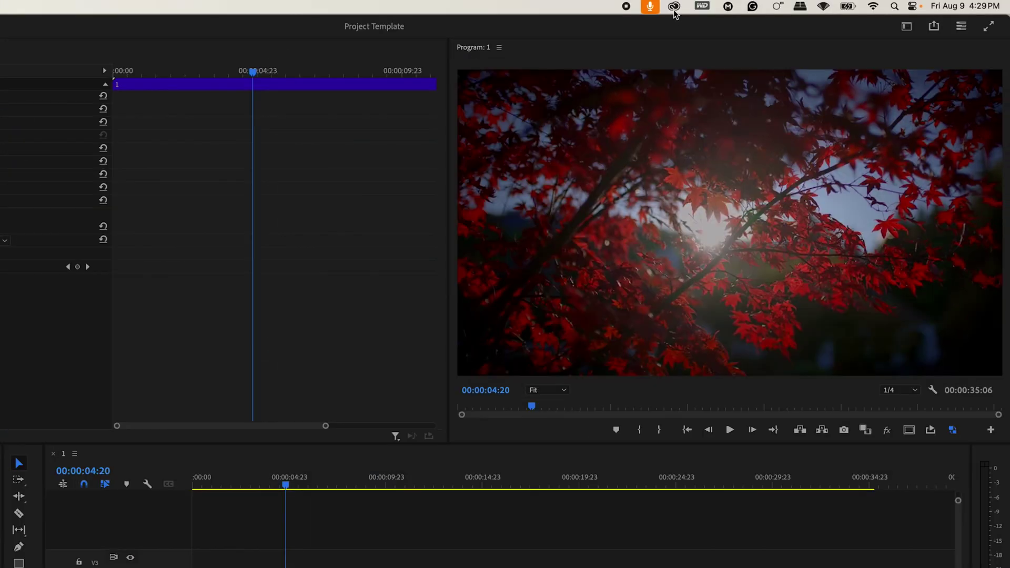
# - In Creative Cloud's auto-update settings, keep Premiere Pro auto-update on and check its advanced options
pyautogui.click(674, 5)
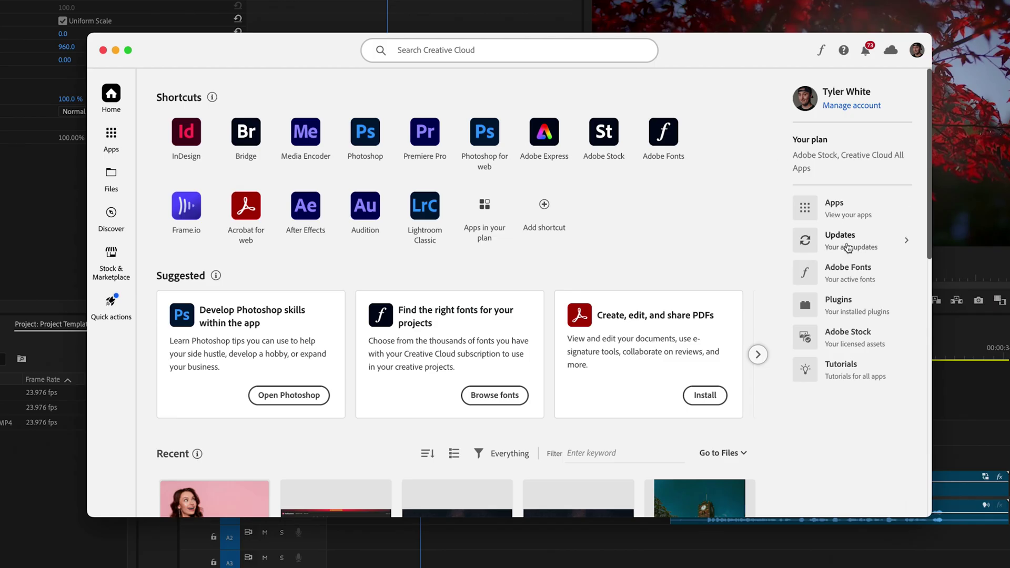
pyautogui.click(847, 243)
pyautogui.click(686, 88)
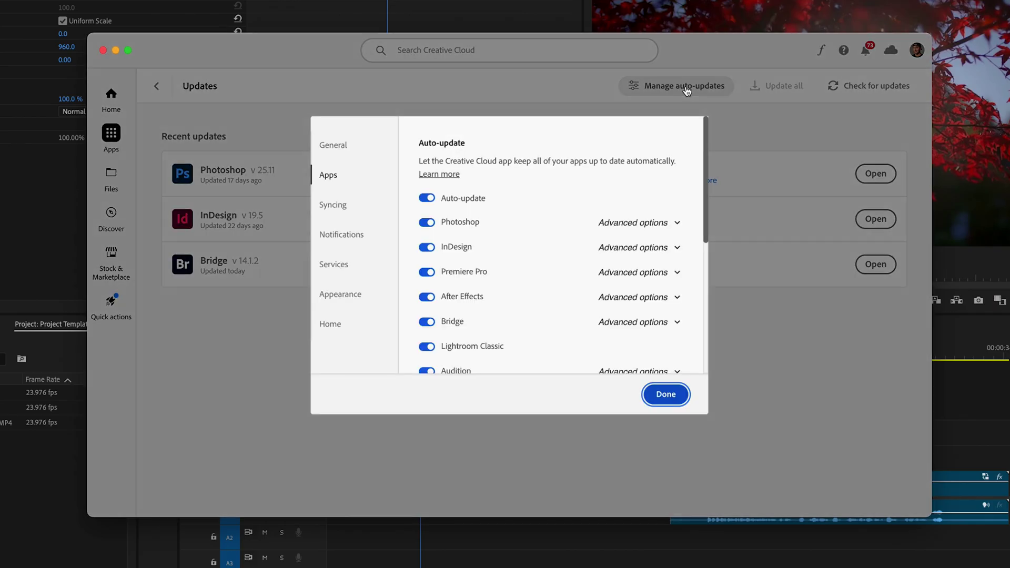
pyautogui.click(431, 278)
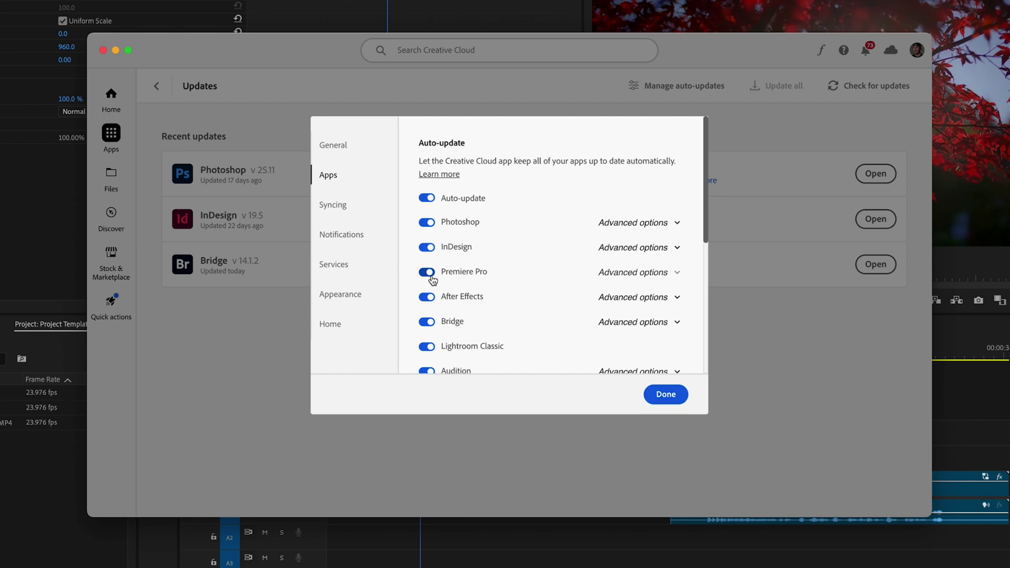
pyautogui.click(676, 274)
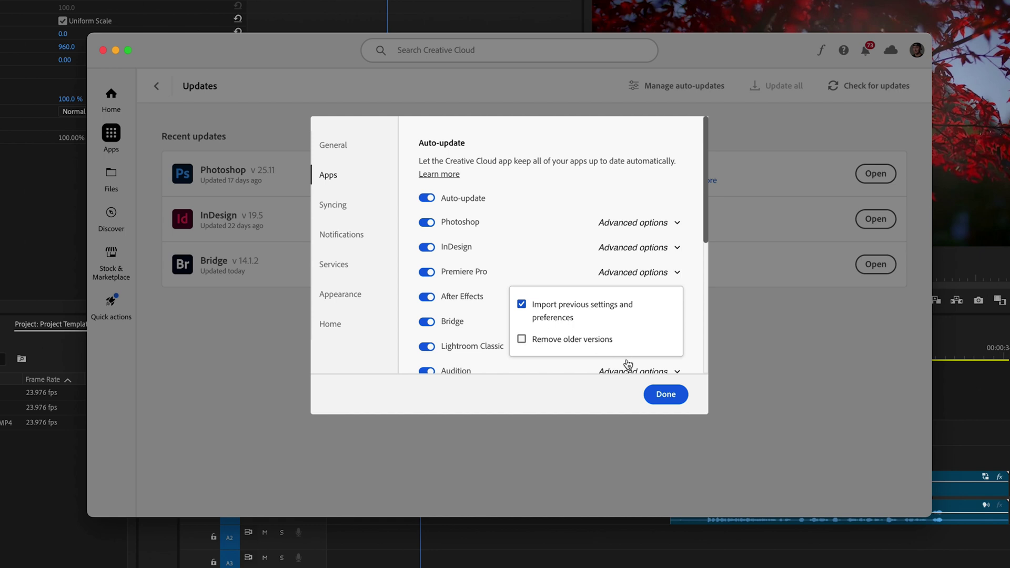
pyautogui.click(671, 398)
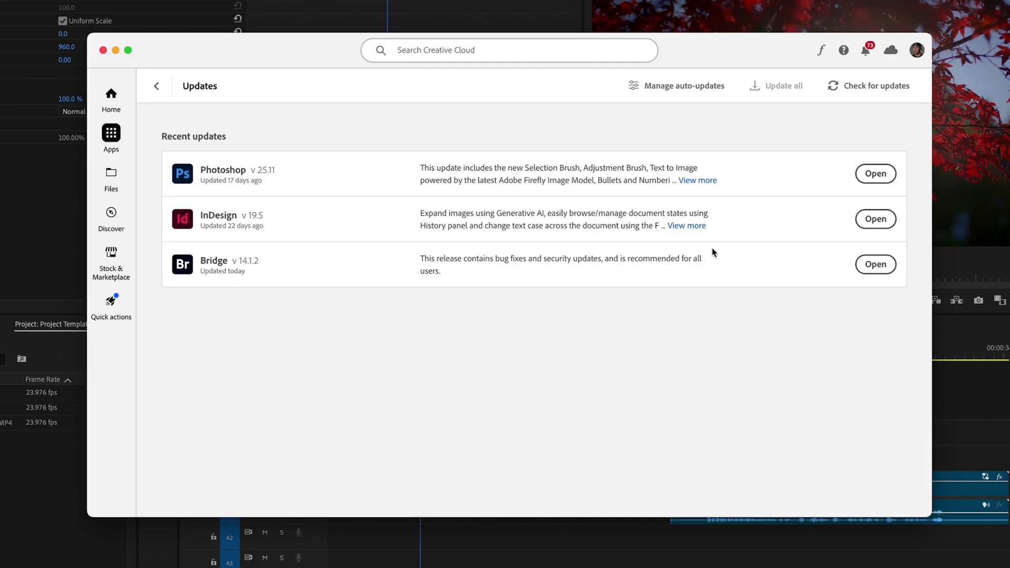